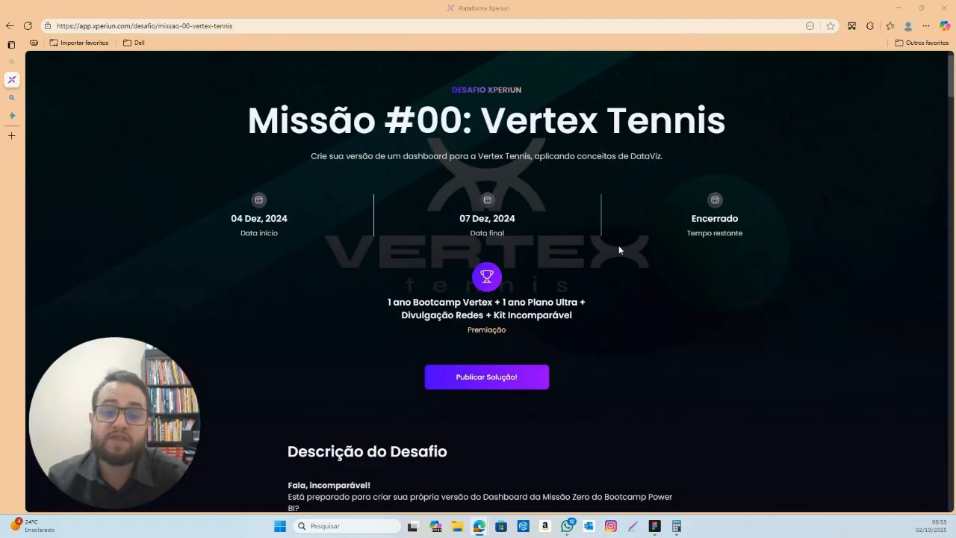
- Review the Vertex Tennis challenge description, including its Contexto and Desafio sections and the list of requested analyses
scroll(620, 251, "down", 2)
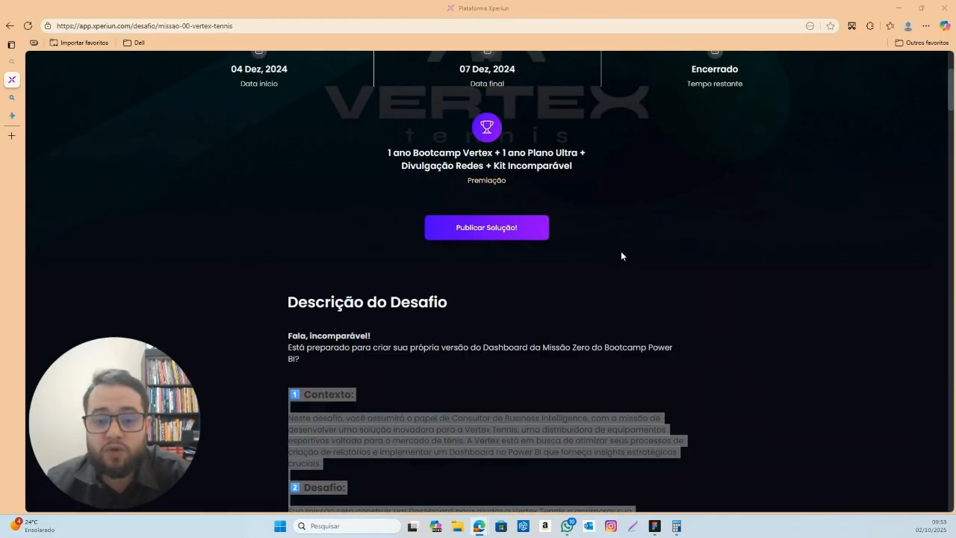
scroll(627, 254, "down", 3)
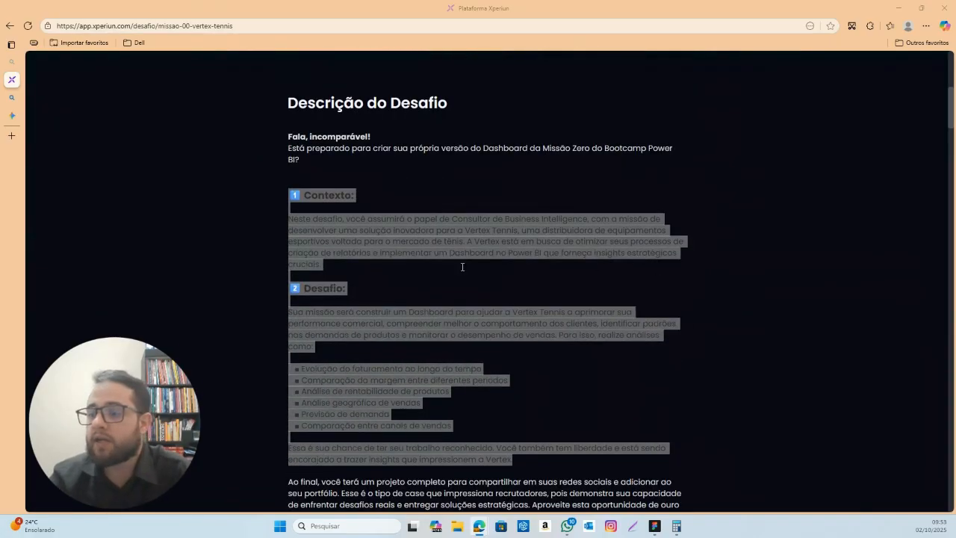
scroll(523, 254, "down", 2)
scroll(527, 237, "up", 1)
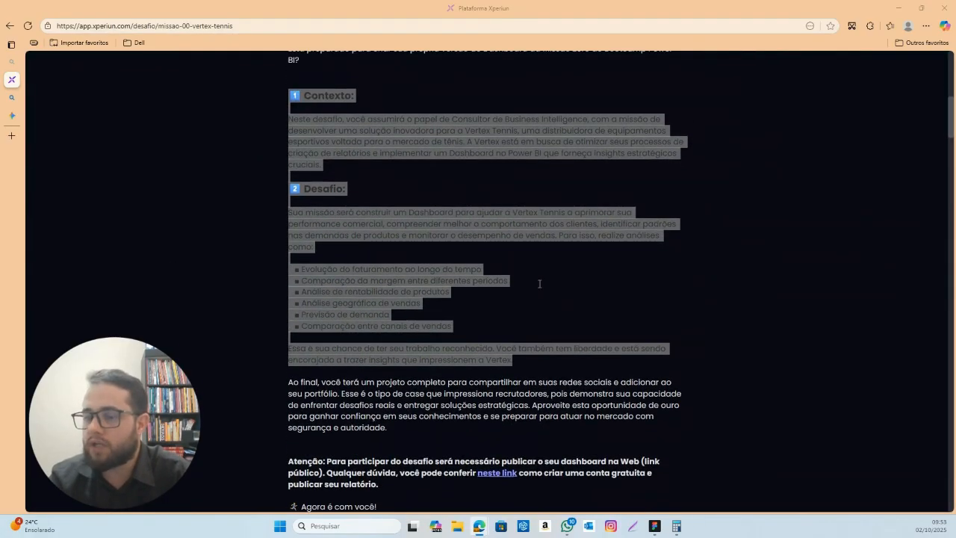
- Switch to the Gemini conversation about the Vertex challenge and review its suggested plan, highlighting the heading "Fase 1: Entendimento e Dados"
left_click(12, 115)
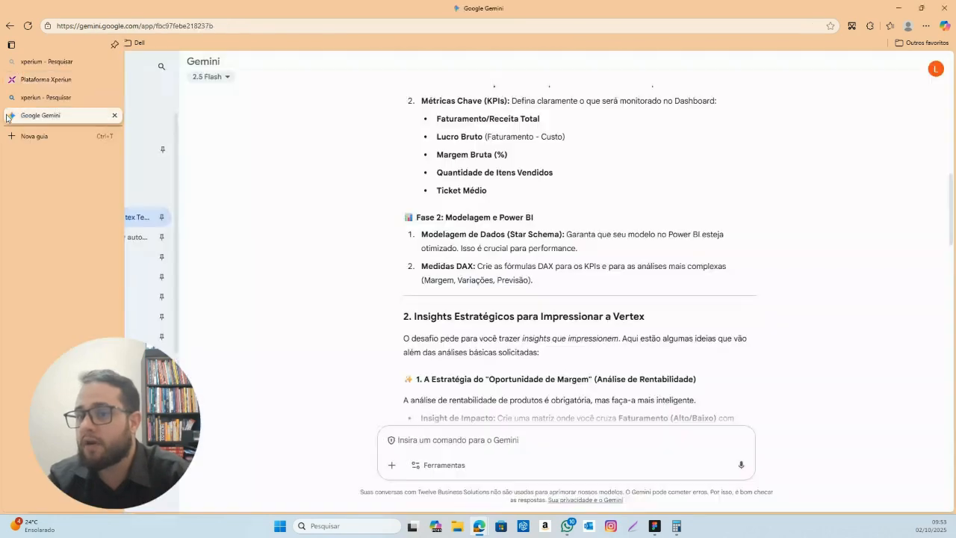
scroll(452, 177, "up", 1)
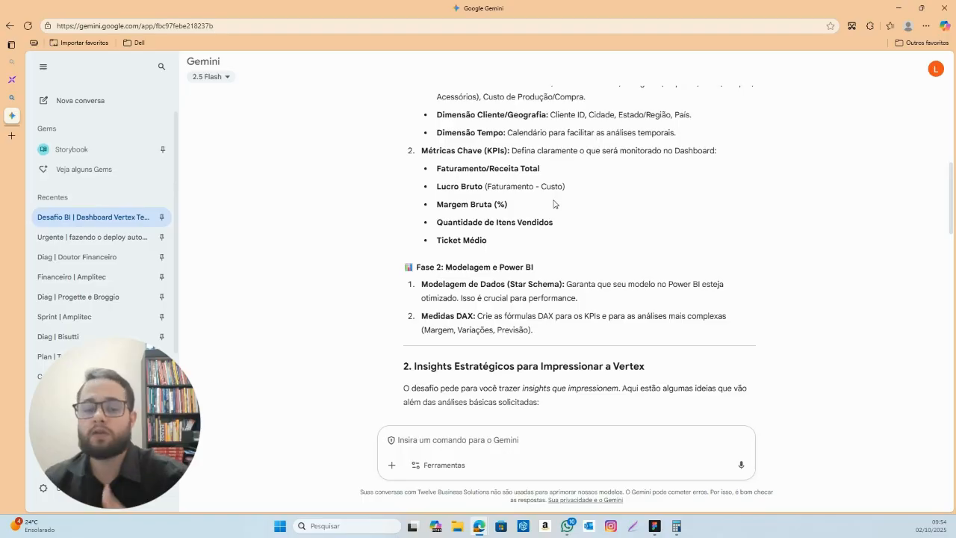
scroll(553, 204, "up", 5)
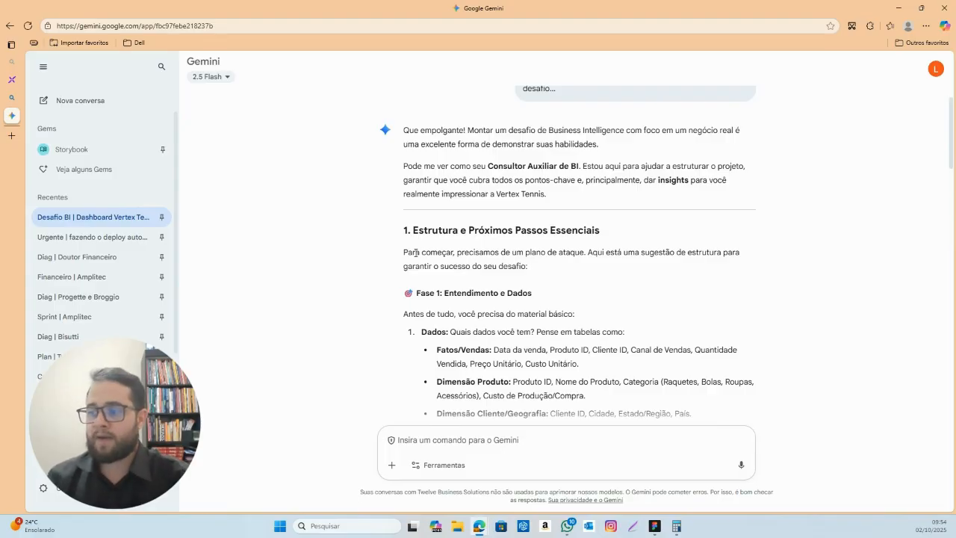
scroll(632, 228, "up", 1)
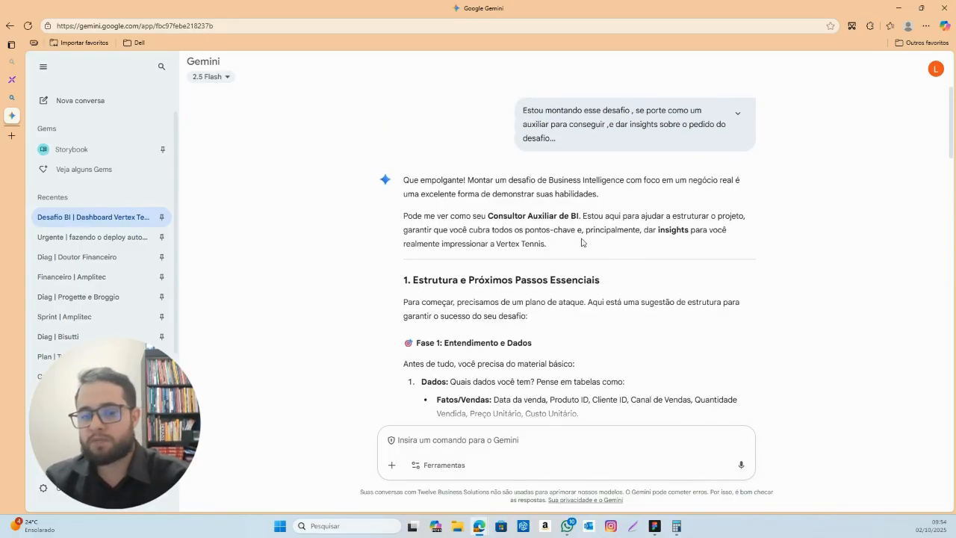
scroll(570, 244, "down", 2)
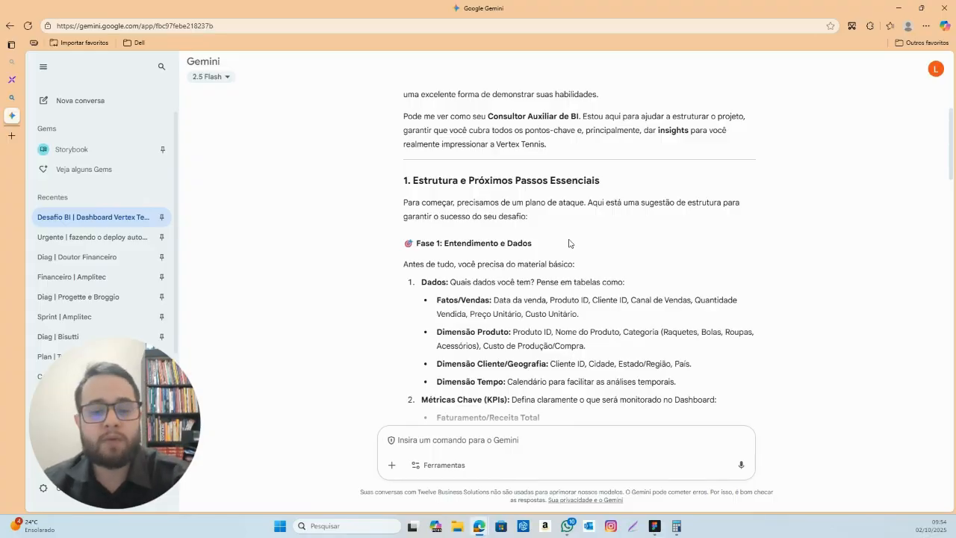
left_click_drag(475, 244, 534, 248)
left_click(415, 246)
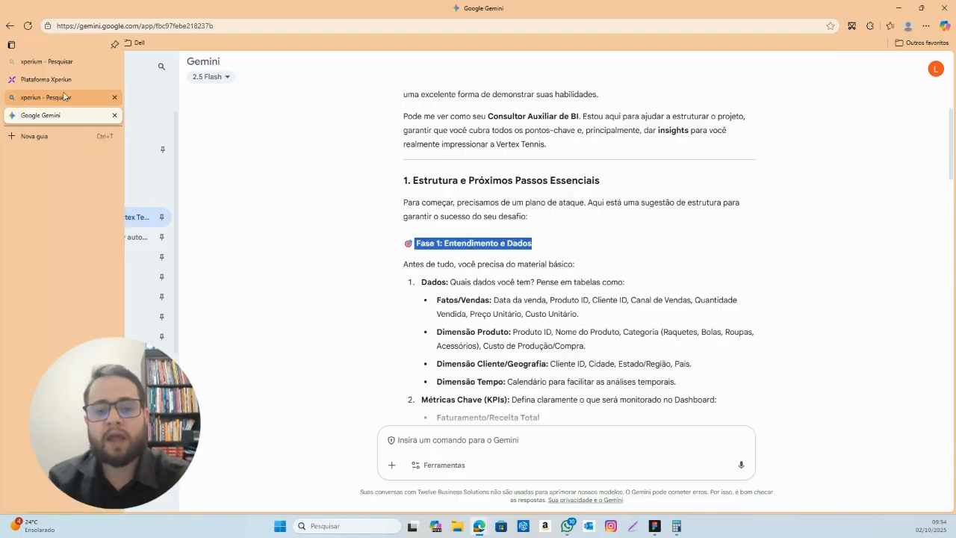
- From the Xperiun challenge page, access the Dataset Vertex download and open "Base Dados - Missão Zero.xlsx" in the Base de Dados folder
left_click(12, 79)
scroll(468, 247, "down", 6)
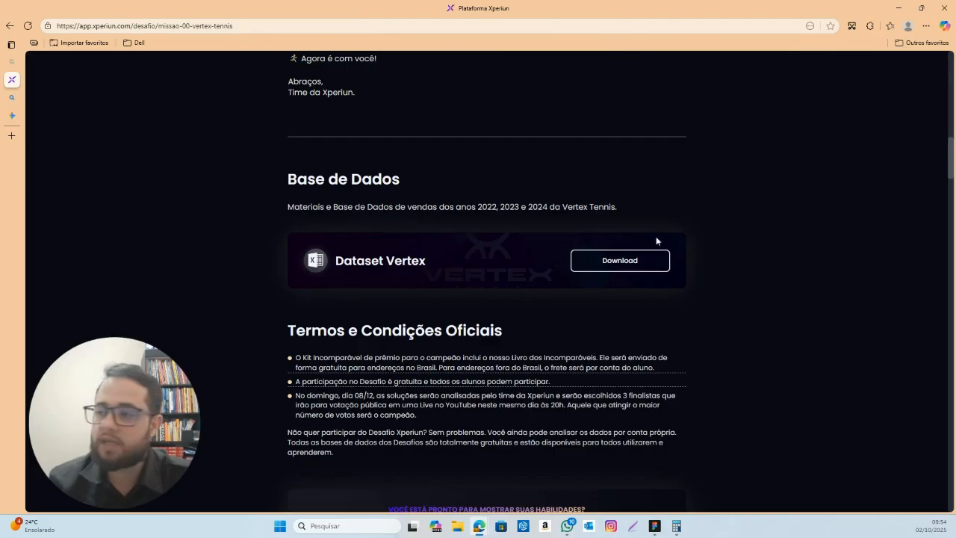
left_click(634, 260)
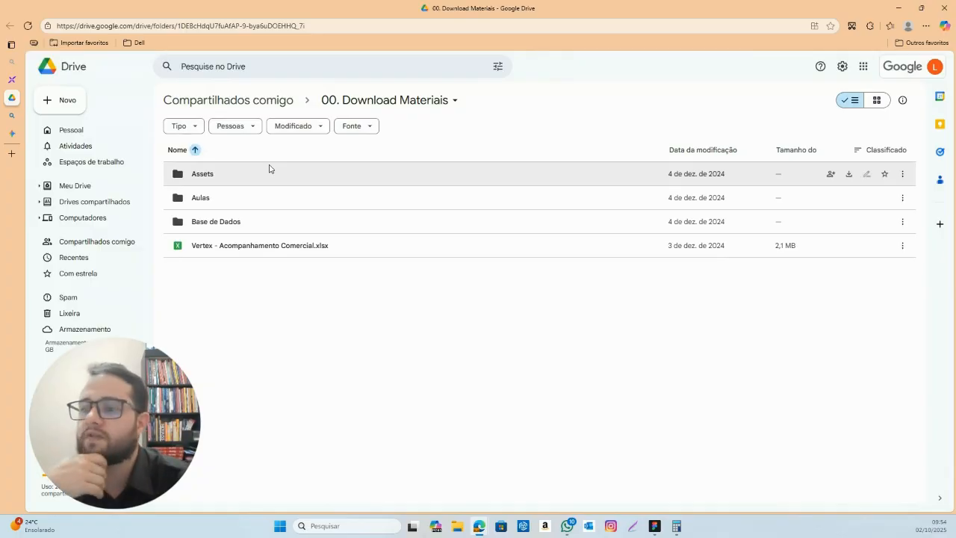
double_click(214, 227)
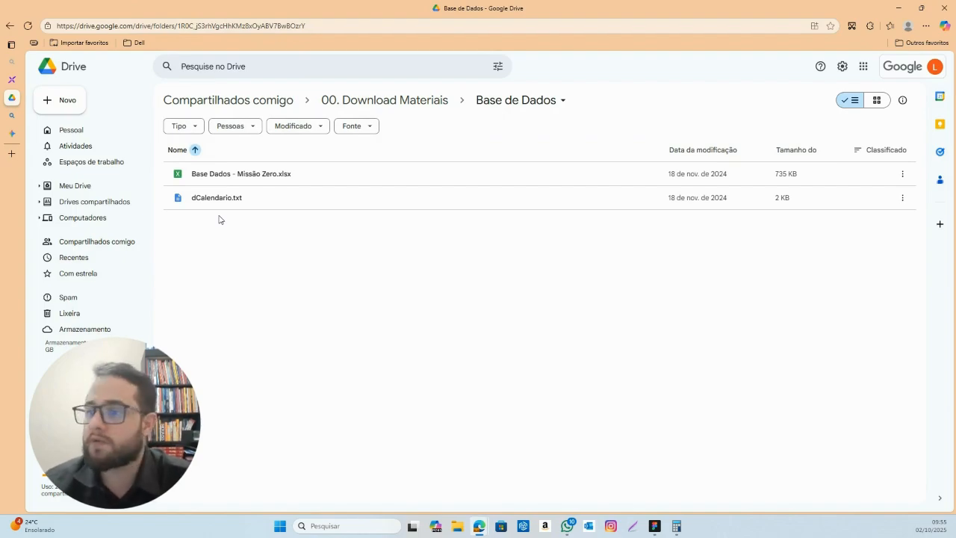
double_click(267, 175)
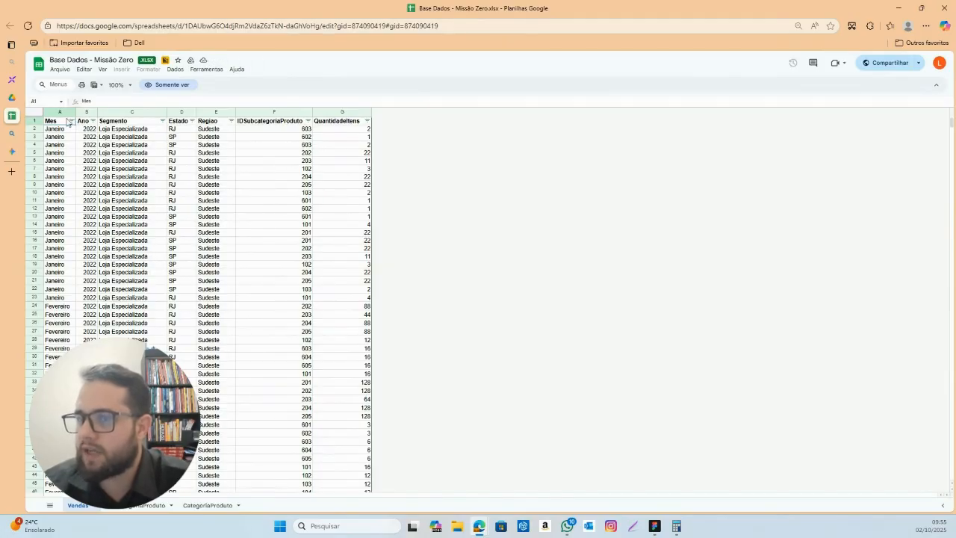
- Examine the records in the Vendas sheet, looking over months, segments, states, regions and item quantities
scroll(228, 269, "down", 10)
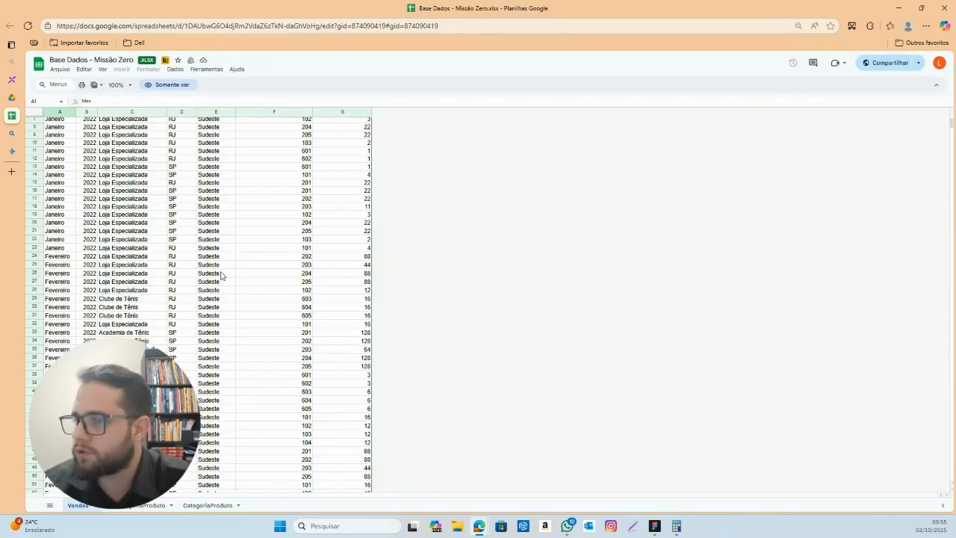
scroll(232, 269, "down", 20)
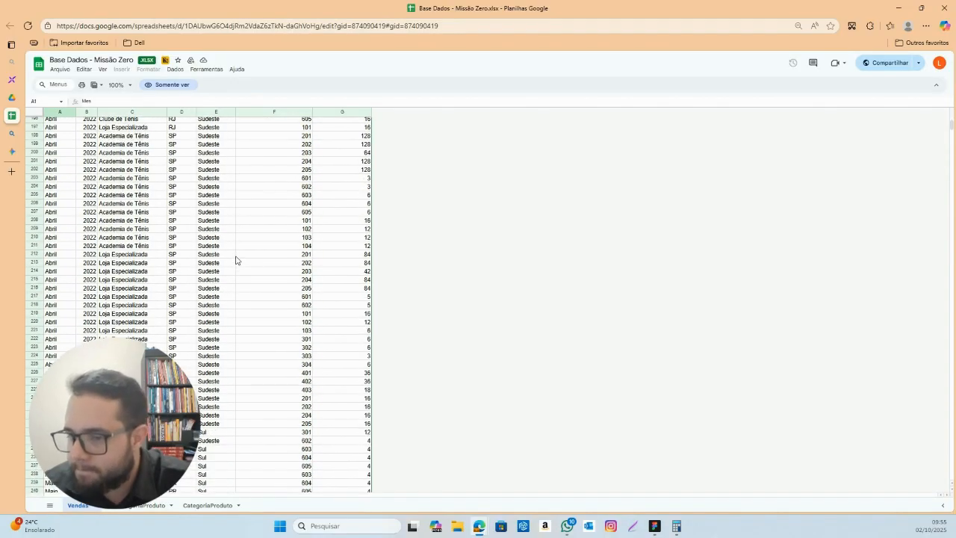
scroll(237, 261, "down", 20)
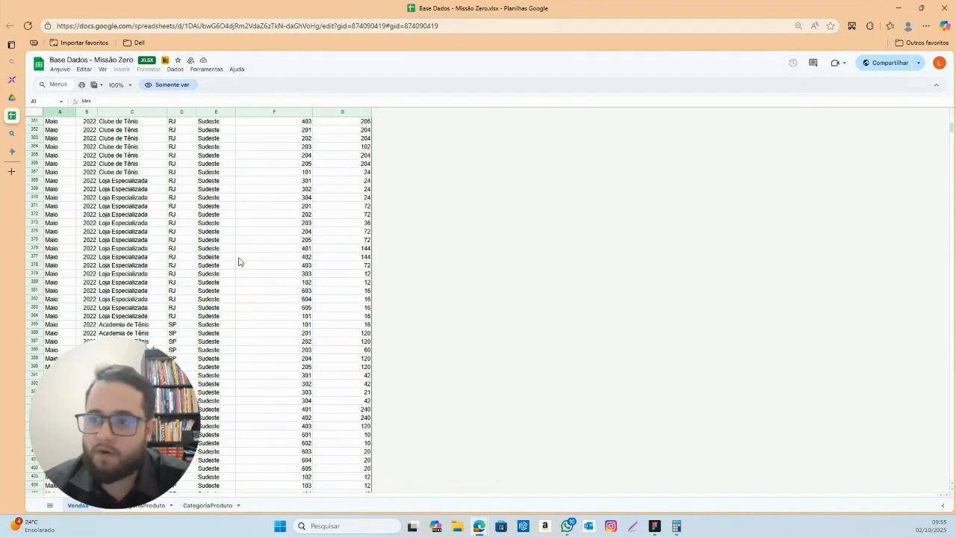
scroll(238, 262, "down", 20)
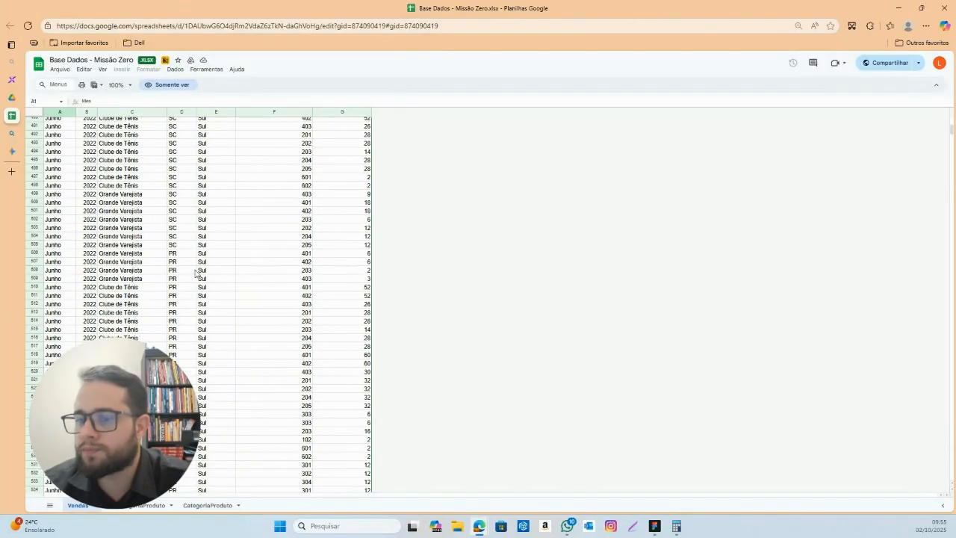
scroll(189, 291, "down", 5)
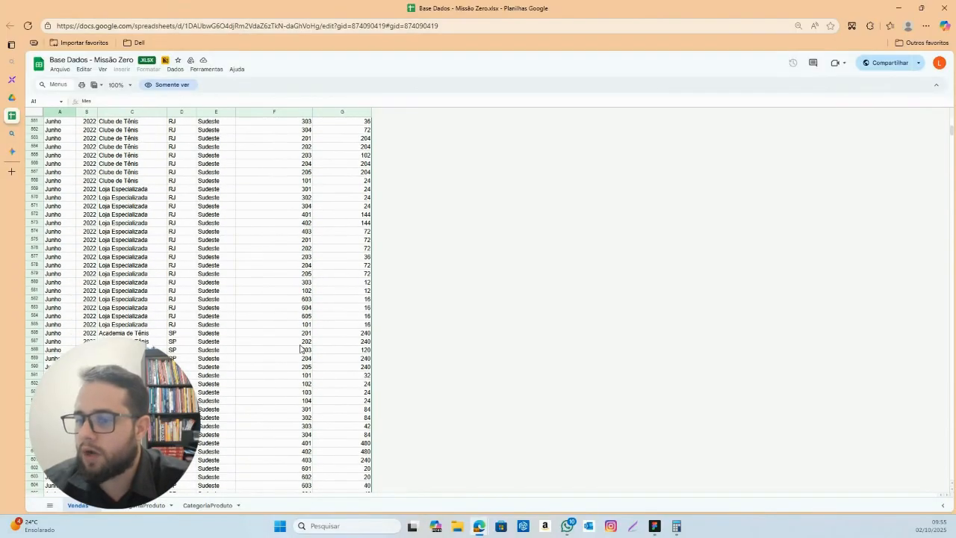
- View the product subcategory and CategoriaProduto sheets, and return to the first rows of the Vendas sheet
left_click(149, 506)
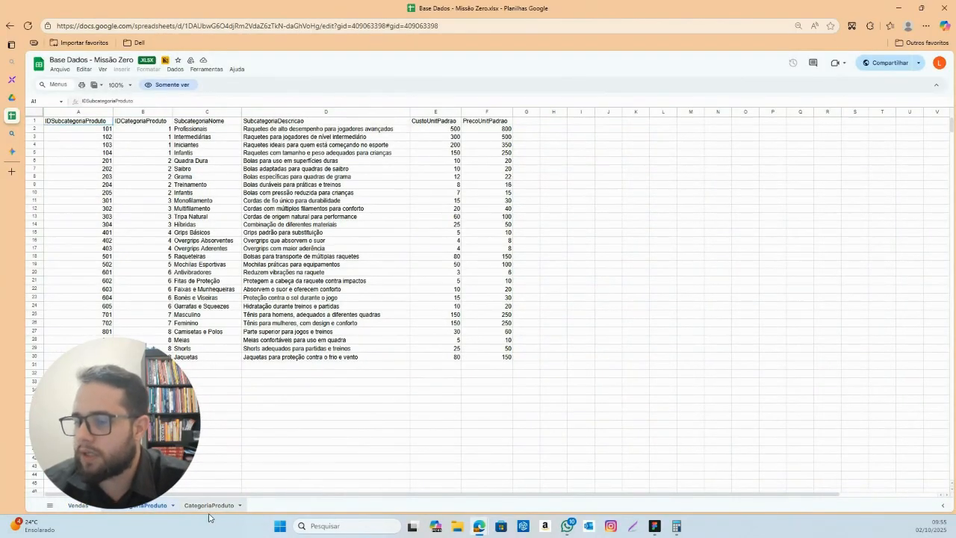
left_click(209, 506)
left_click(77, 506)
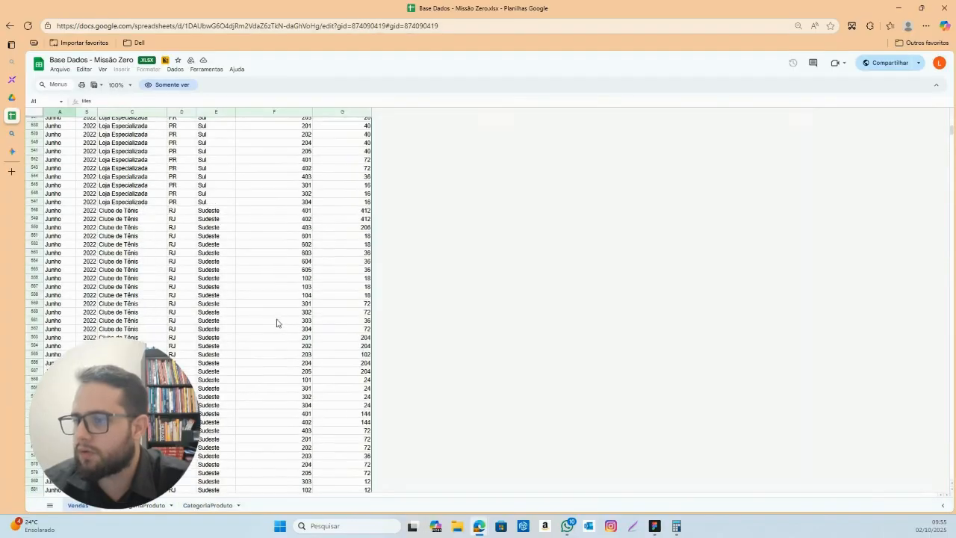
scroll(277, 317, "up", 10)
scroll(275, 311, "up", 20)
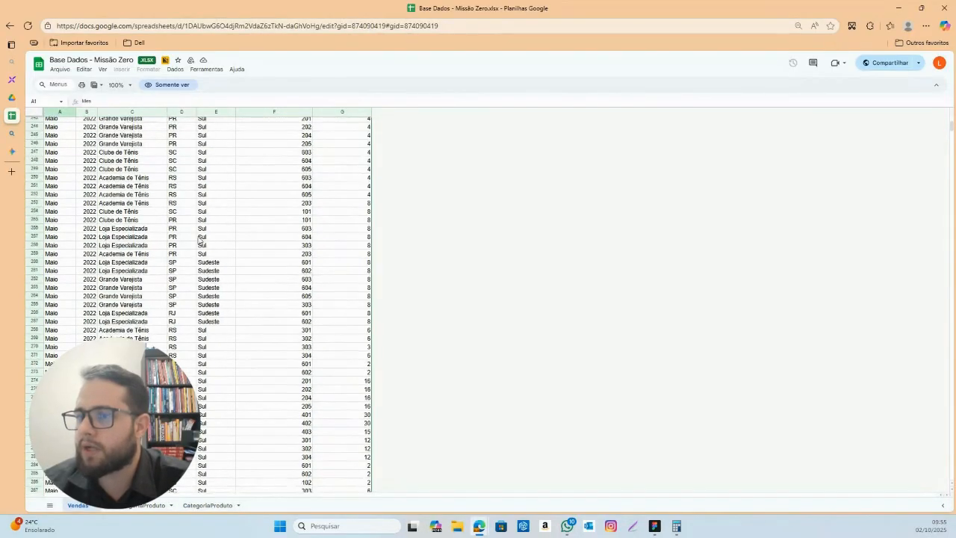
scroll(140, 179, "up", 10)
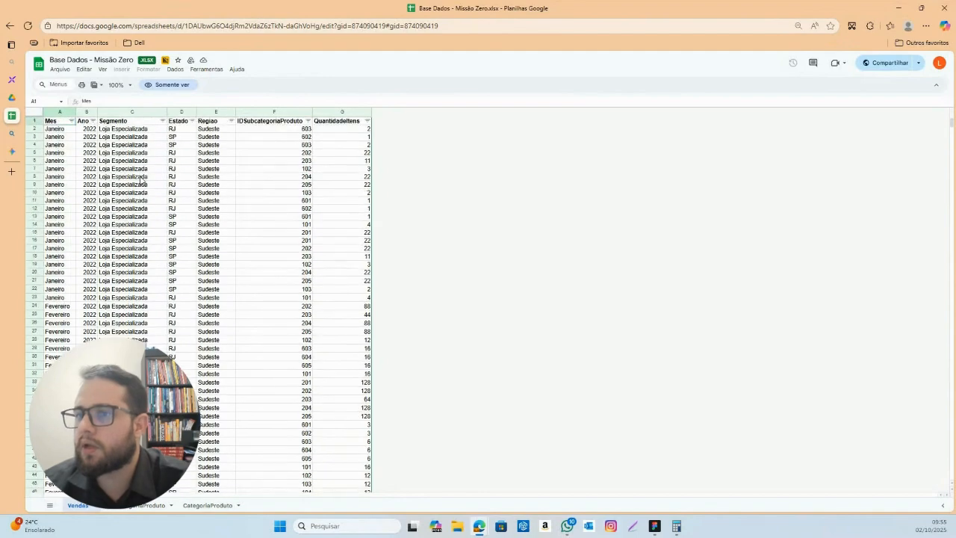
- Return to the "00. Download Materials" folder in Drive and open "Vertex - Acompanhamento Comercial.xlsx"
left_click(11, 98)
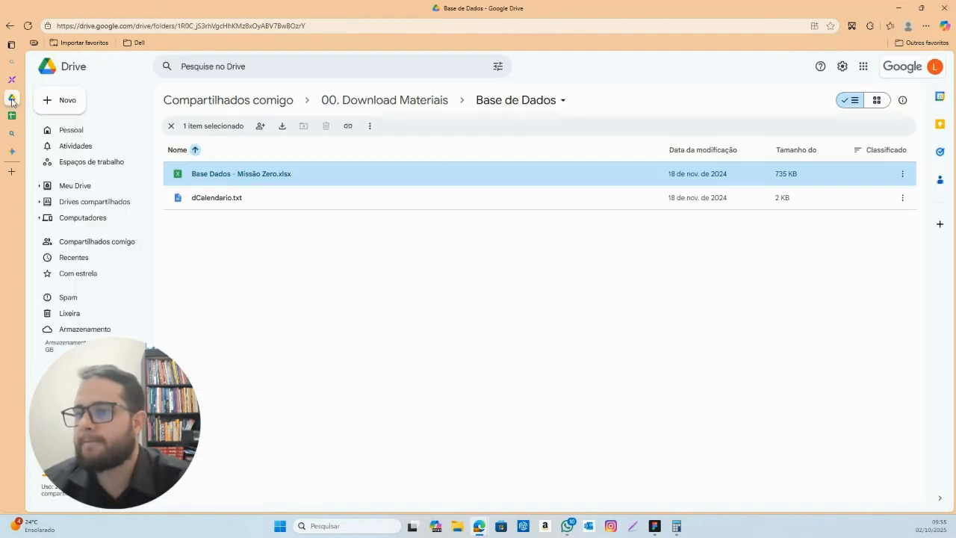
left_click(415, 106)
double_click(255, 251)
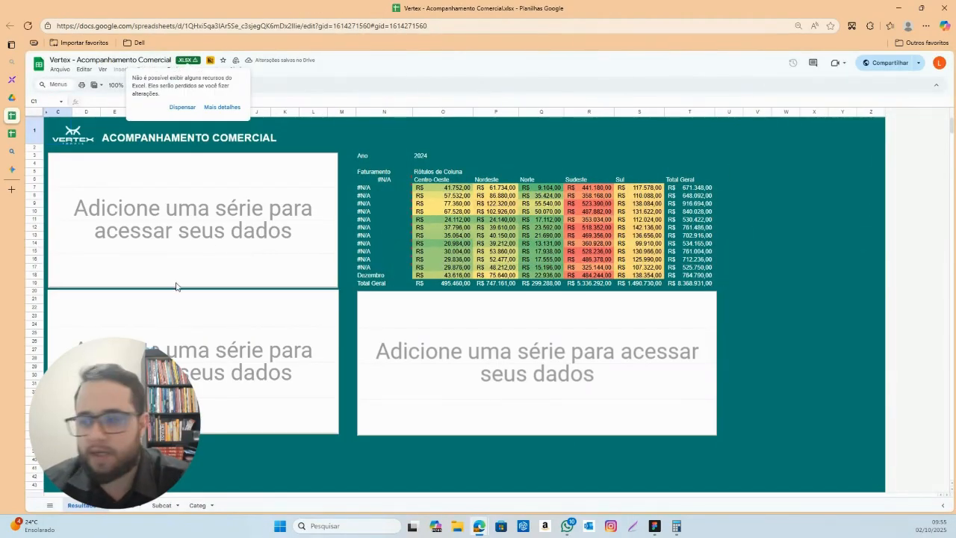
- View the sales data, Subcat and Categ sheets of the Acompanhamento Comercial workbook
left_click(128, 508)
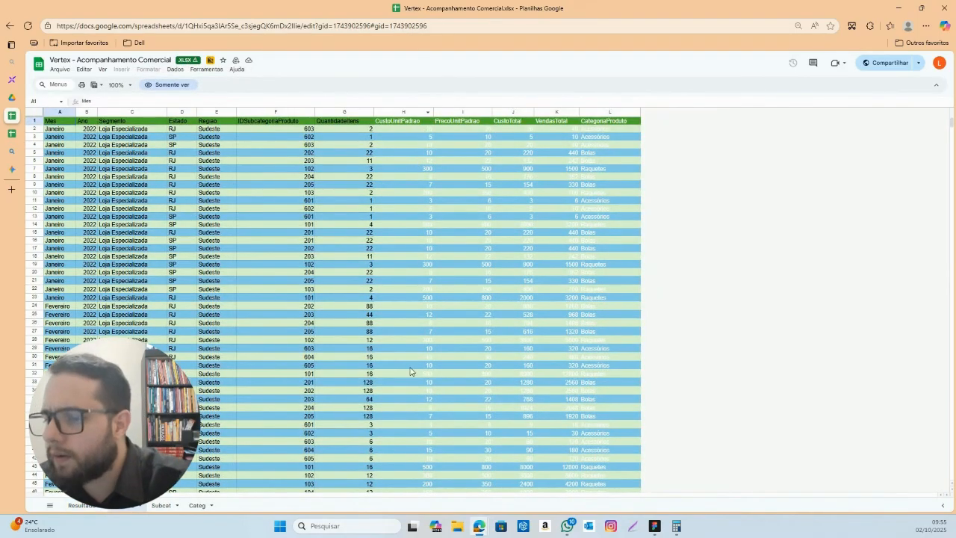
left_click(161, 505)
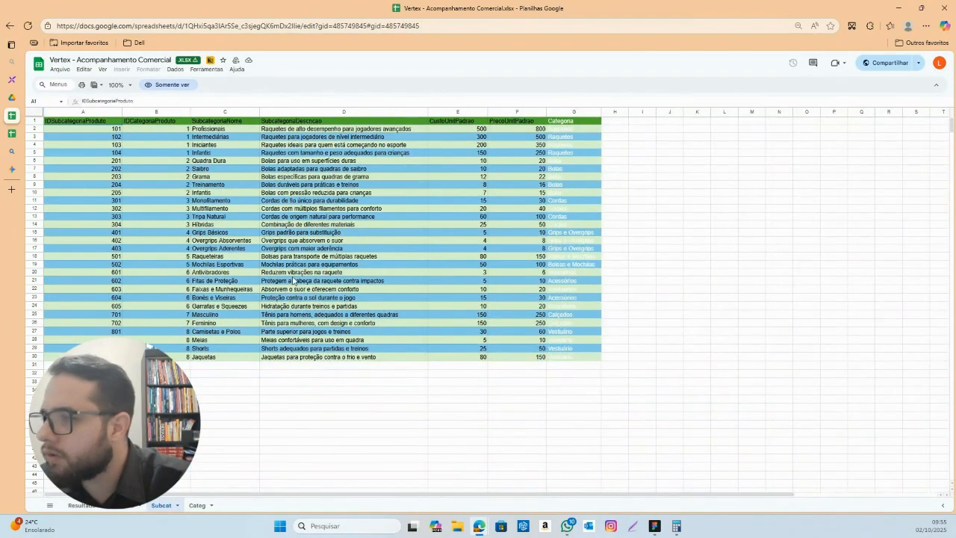
left_click(191, 506)
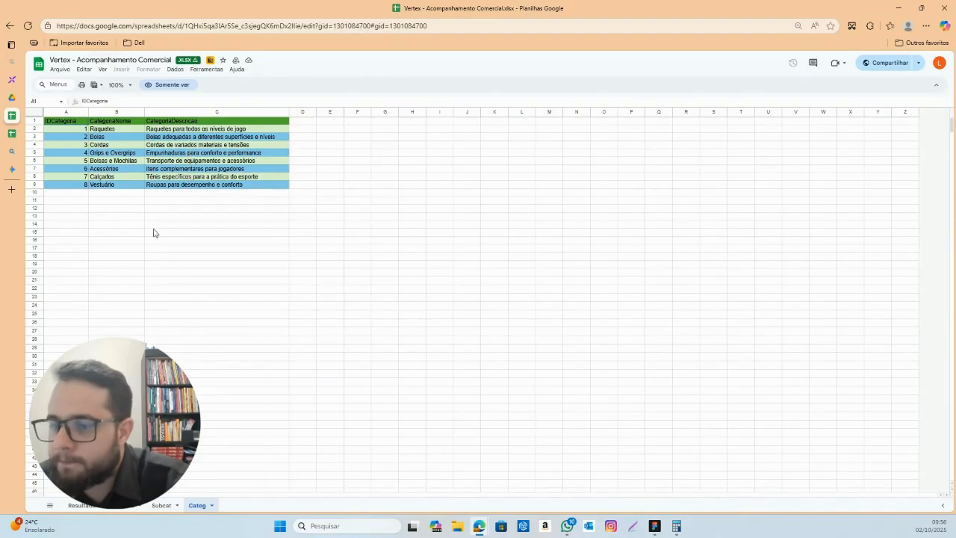
- Examine the rows of the Acompanhamento Comercial sales data sheet, including its cost, price, total and product category columns
left_click(118, 506)
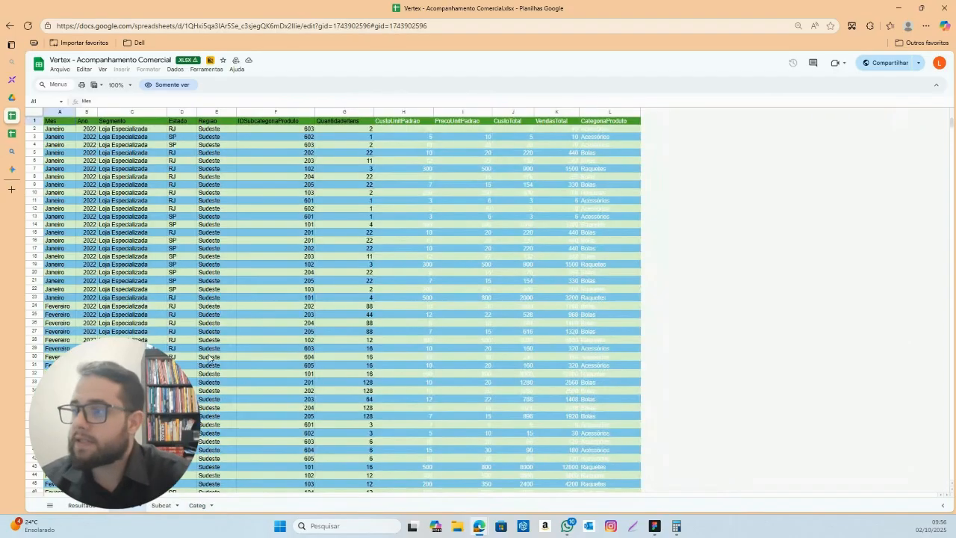
scroll(338, 240, "down", 5)
scroll(339, 241, "down", 20)
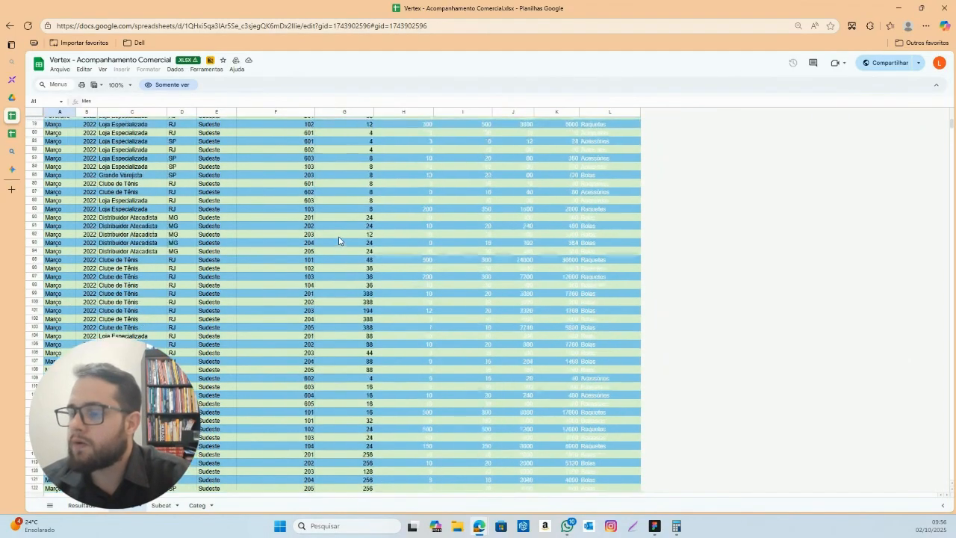
scroll(338, 240, "down", 20)
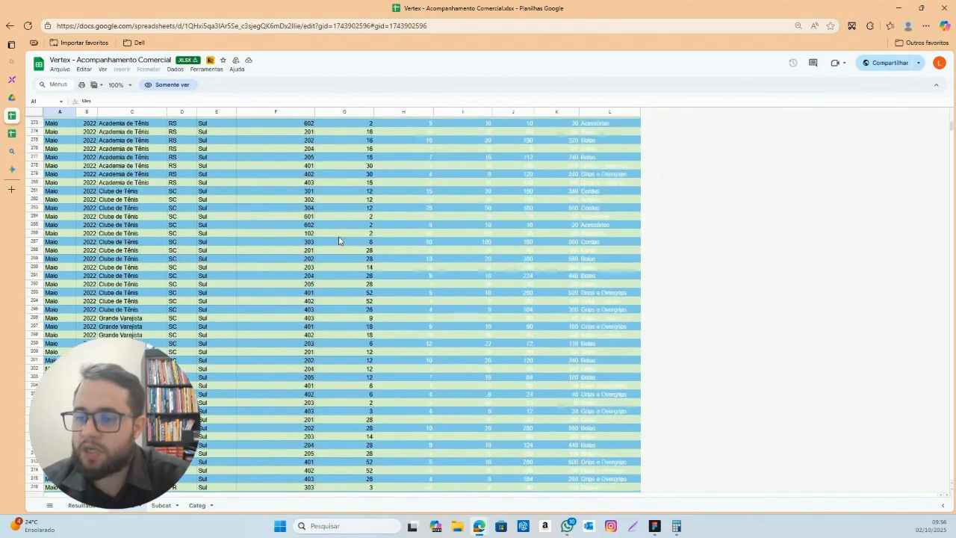
scroll(338, 241, "down", 20)
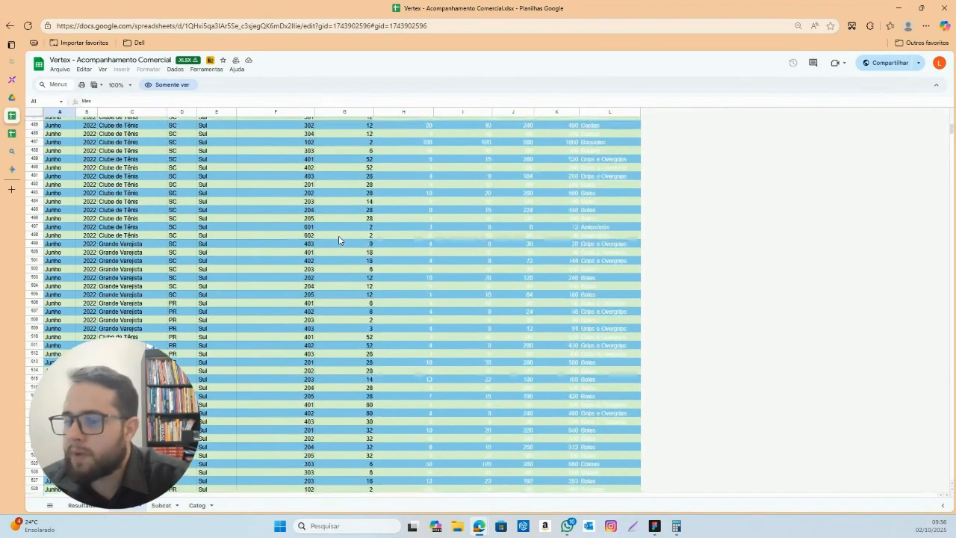
scroll(339, 238, "down", 12)
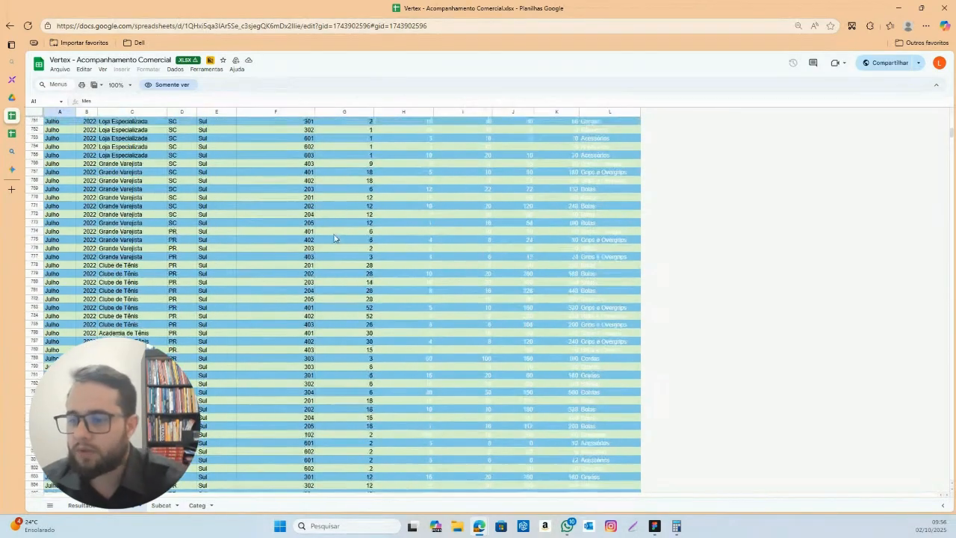
scroll(302, 337, "down", 5)
scroll(303, 338, "down", 20)
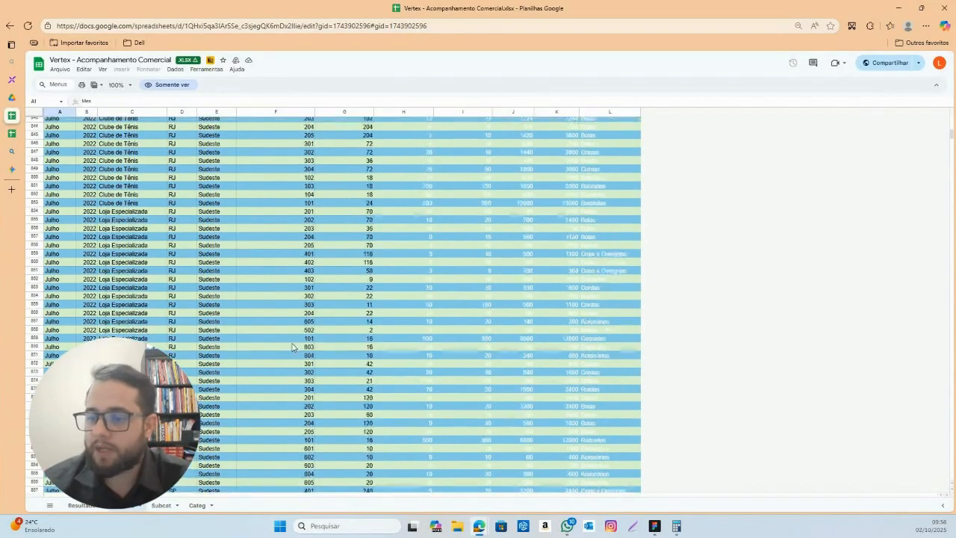
scroll(292, 347, "down", 15)
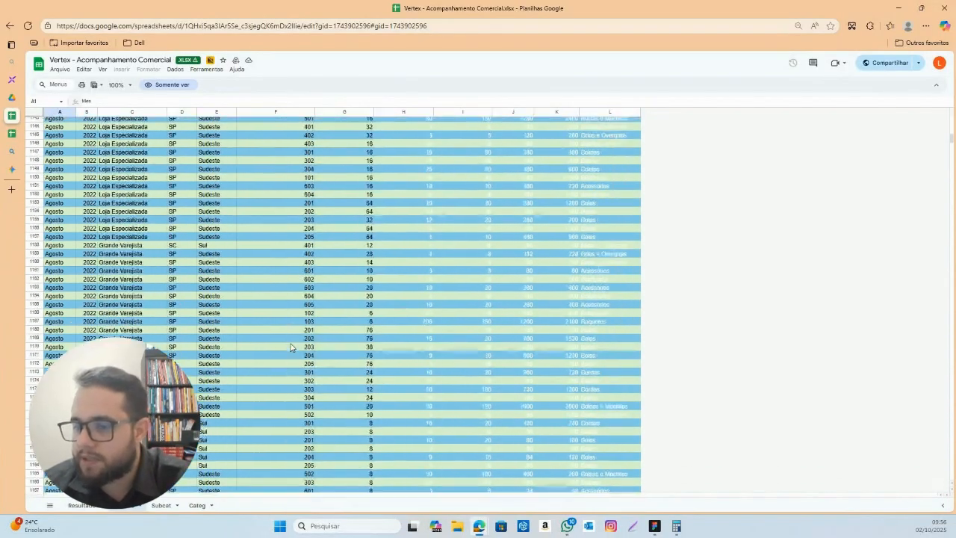
scroll(103, 329, "up", 20)
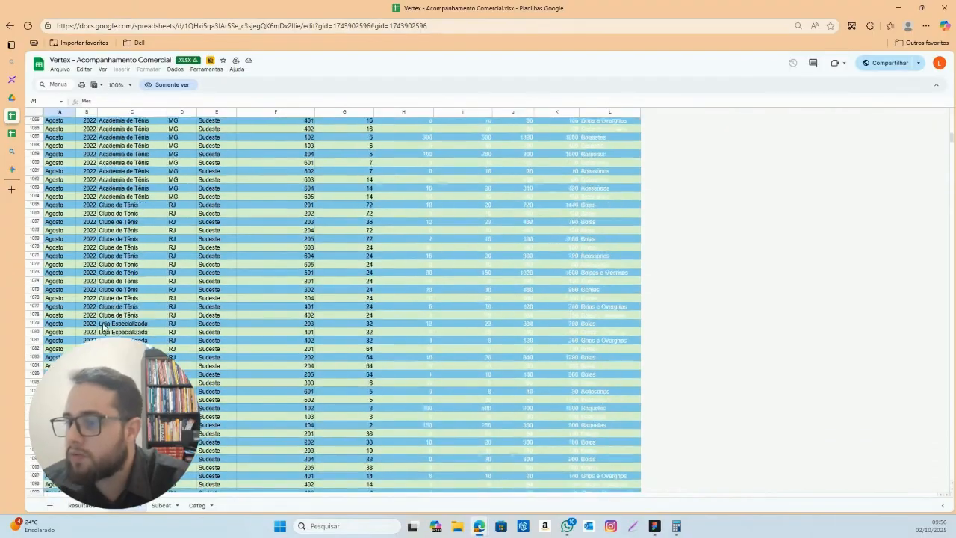
- Return to the first rows of the sales data and review the Mes, Ano, Segmento, Estado and Regiao columns one by one
scroll(795, 247, "up", 5)
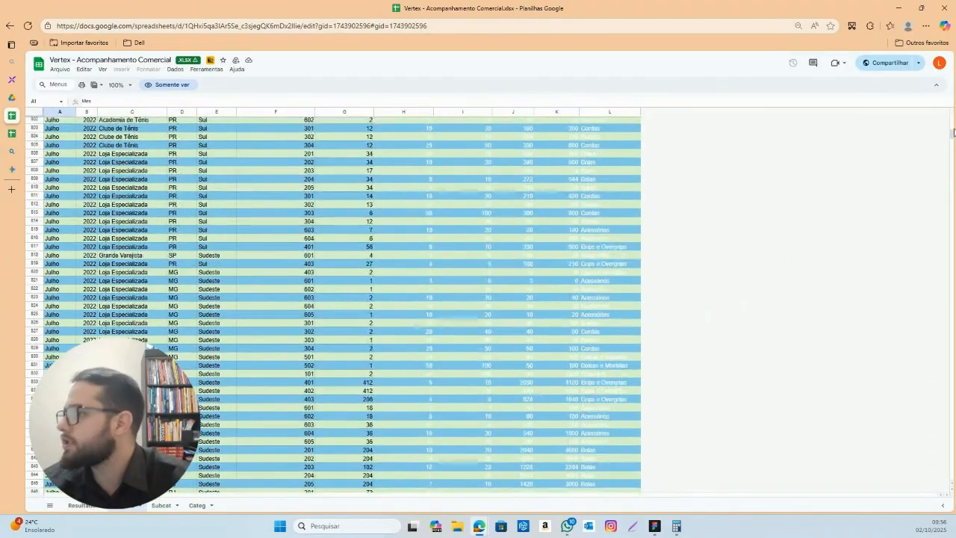
left_click(949, 135)
left_click_drag(952, 135, 953, 122)
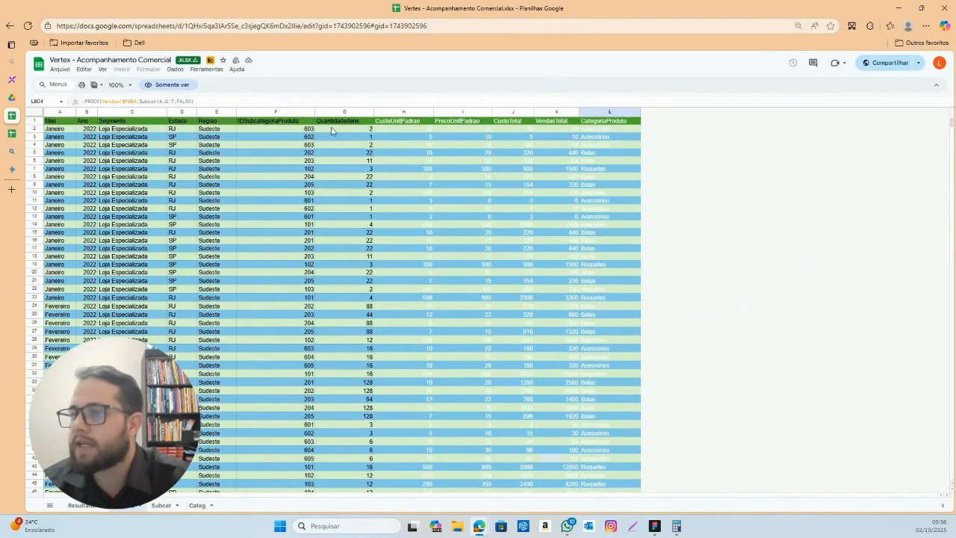
left_click(63, 112)
left_click(90, 114)
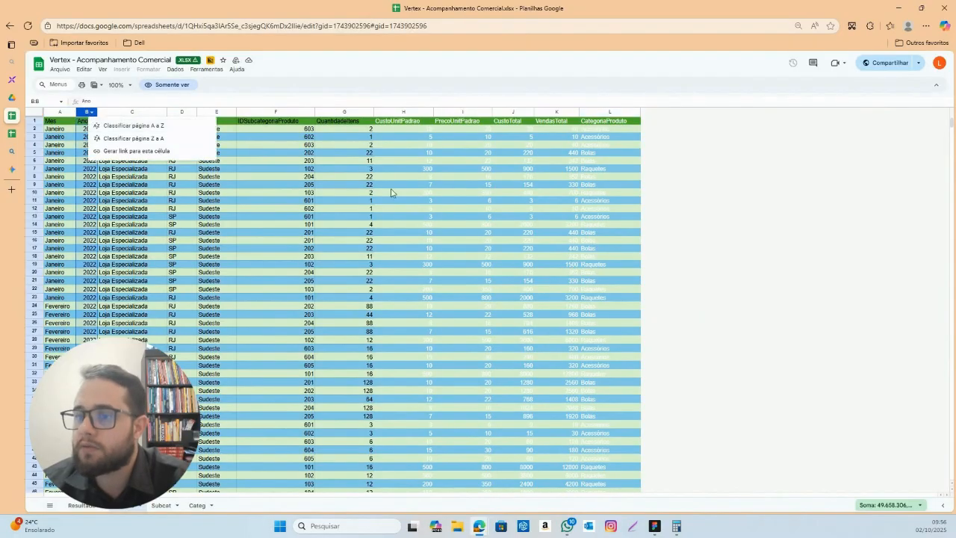
left_click(418, 227)
left_click(125, 113)
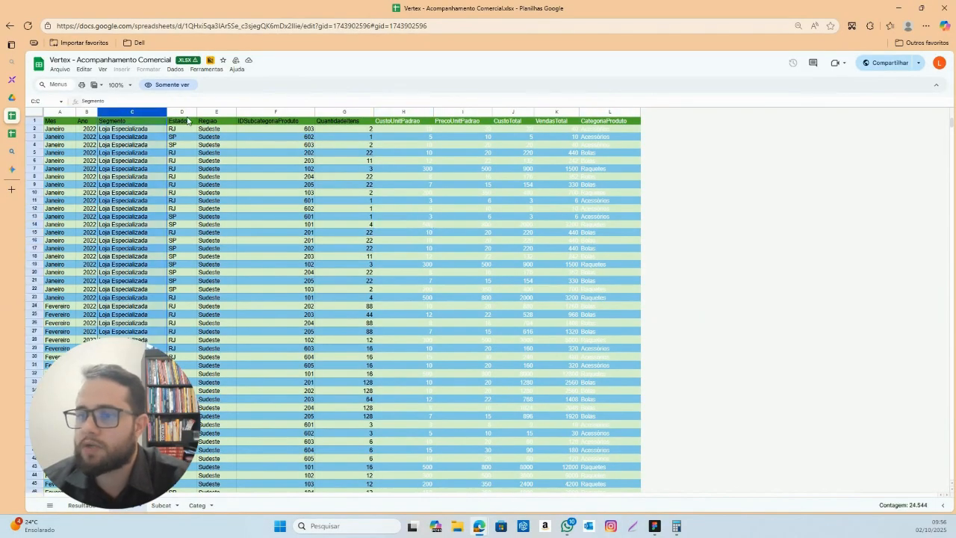
left_click(183, 113)
left_click(217, 114)
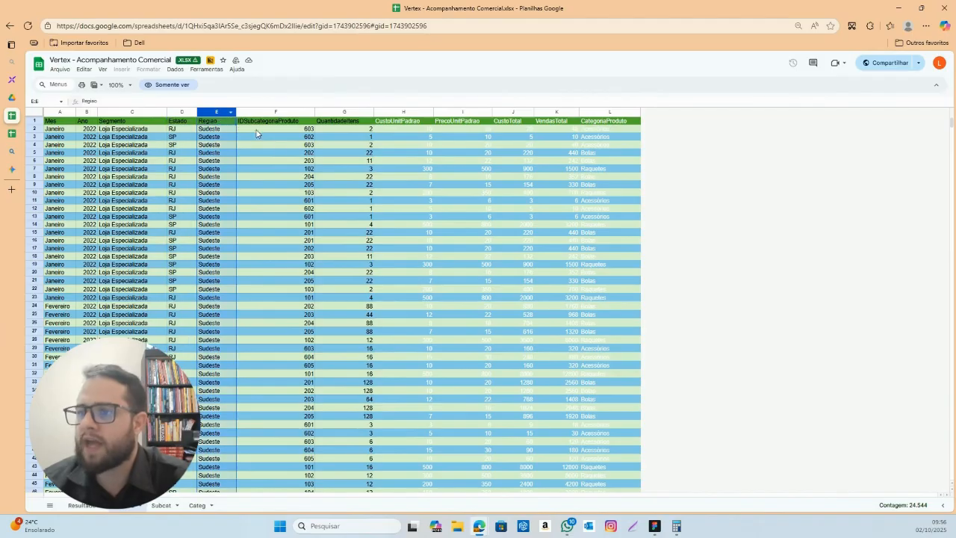
- Review the sales data columns from IDSubcategoriaProduto and QuantidadeItens through the cost, price and total columns to CategoriaProduto
left_click(273, 112)
left_click(326, 113)
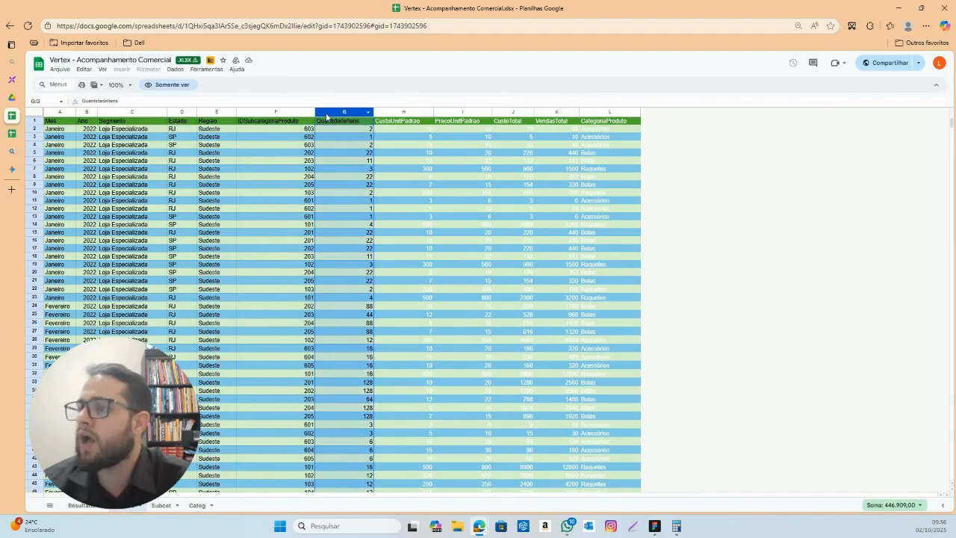
left_click(409, 112)
left_click(454, 113)
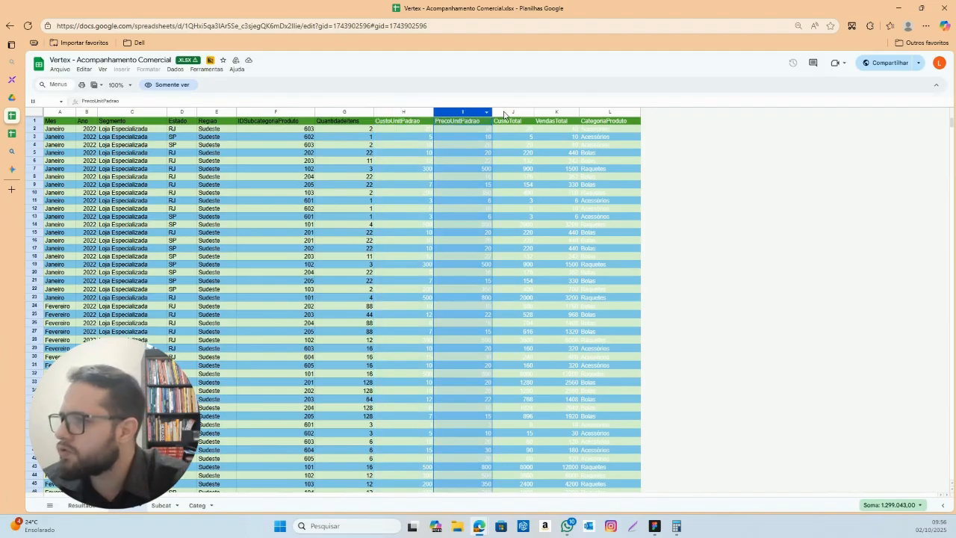
left_click(505, 113)
left_click(552, 113)
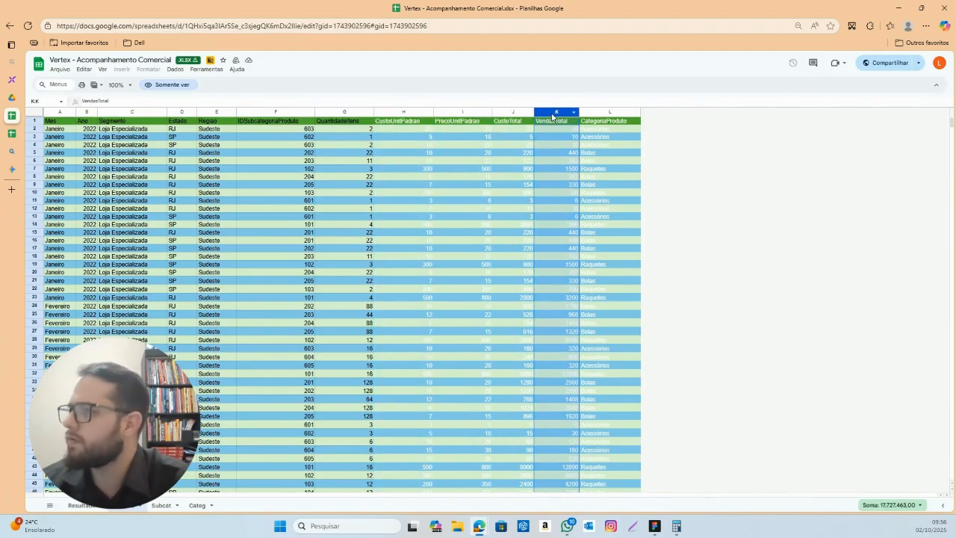
left_click(596, 113)
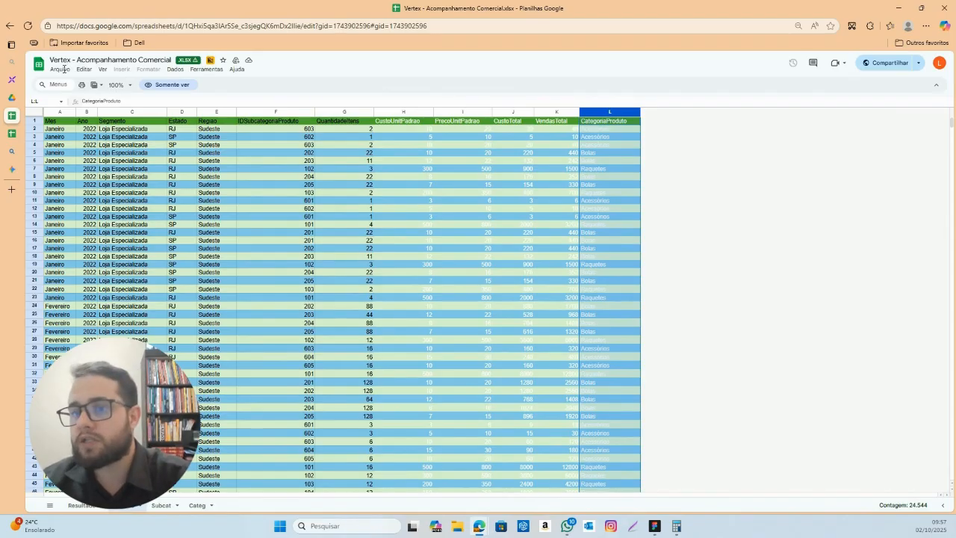
- Switch to the Xperiun challenge page and highlight the Desafio text with its list of requested analyses
left_click(11, 79)
scroll(466, 263, "down", 4)
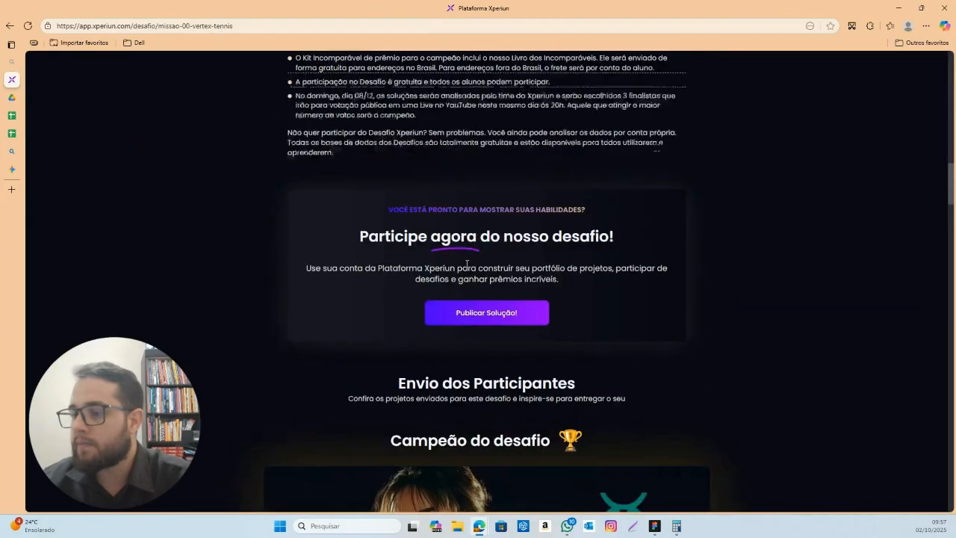
scroll(466, 263, "up", 10)
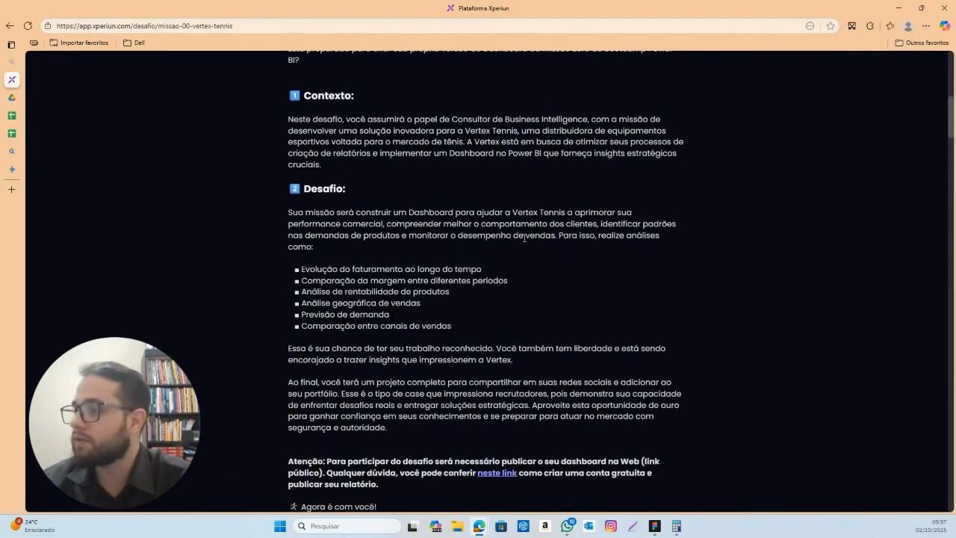
left_click_drag(288, 213, 475, 328)
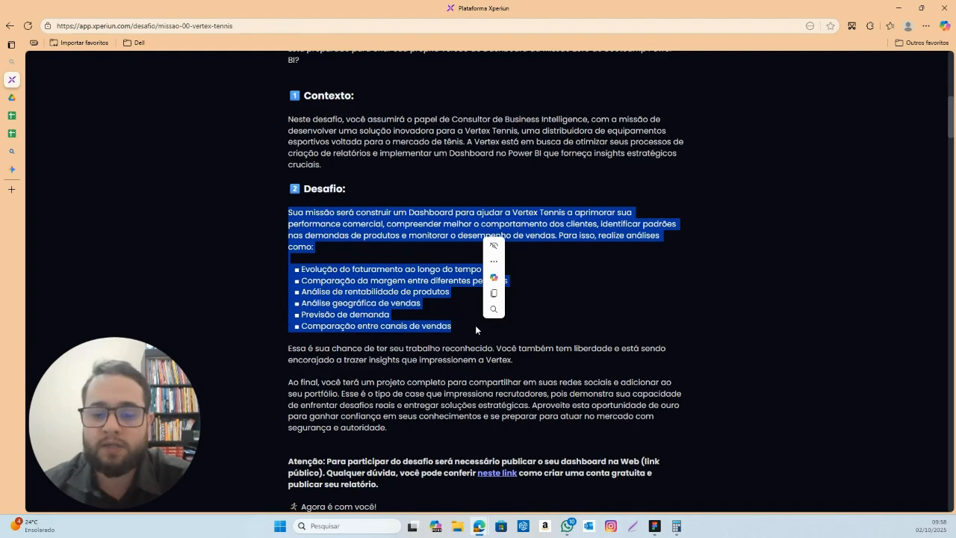
left_click(360, 302)
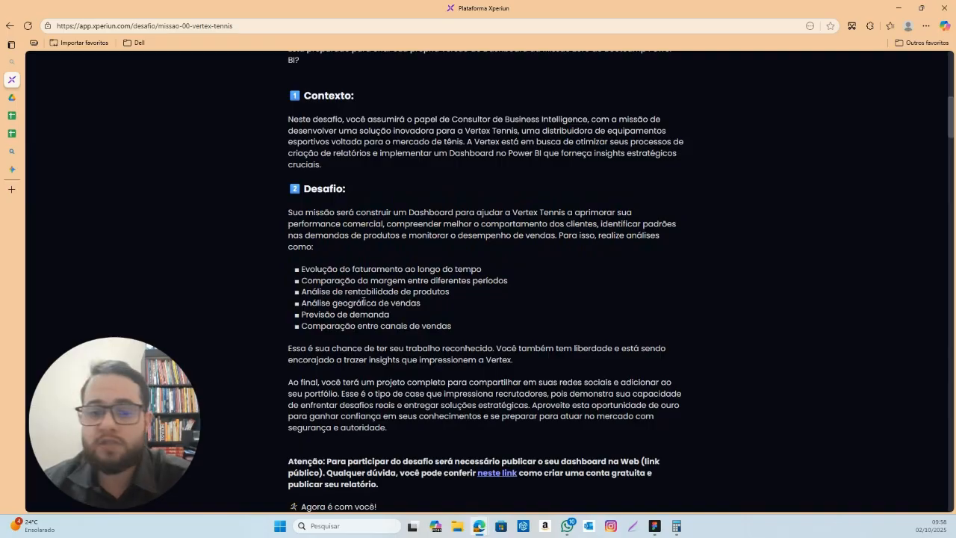
- Go back to the Acompanhamento Comercial workbook and examine the 2022 sales rows from Janeiro to Outubro by segment, state and region
mouse_move(50, 133)
left_click(75, 115)
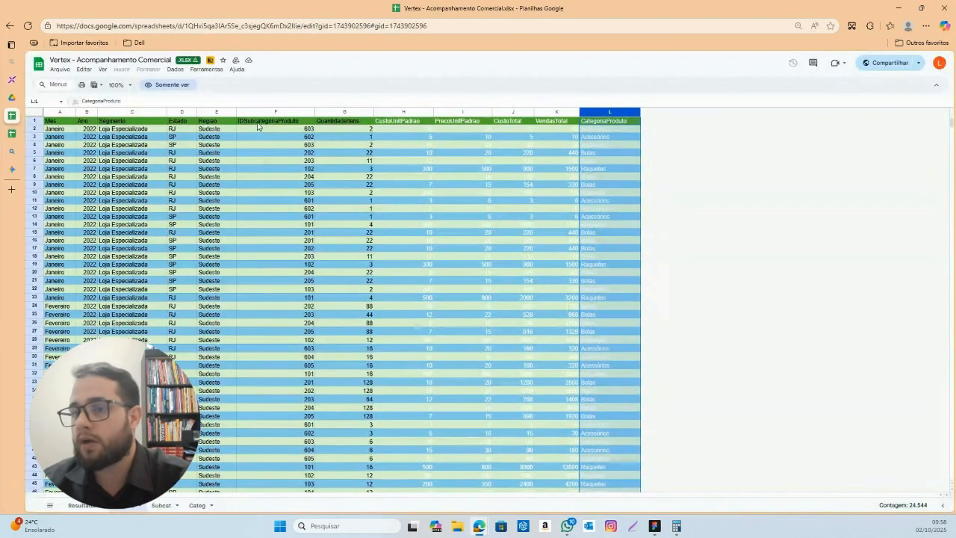
scroll(257, 253, "down", 18)
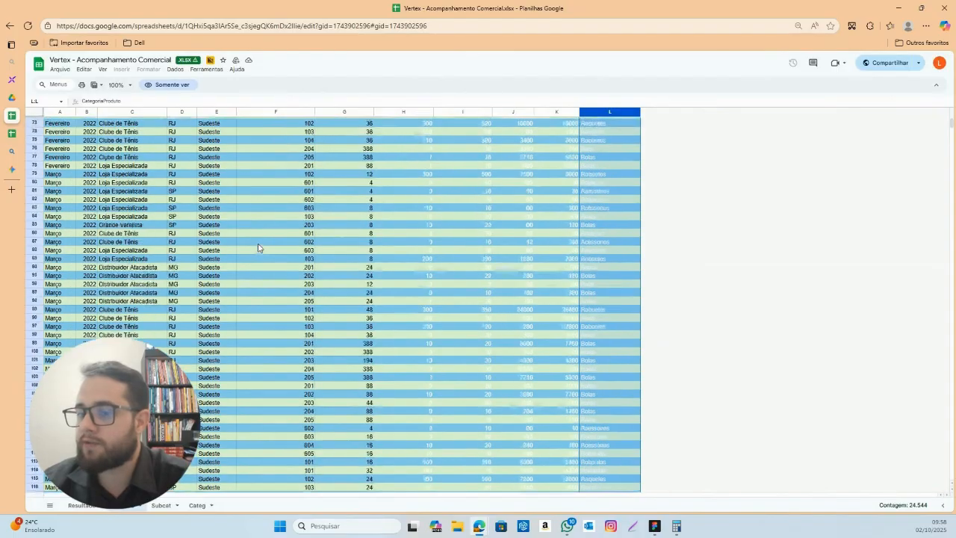
scroll(261, 248, "down", 20)
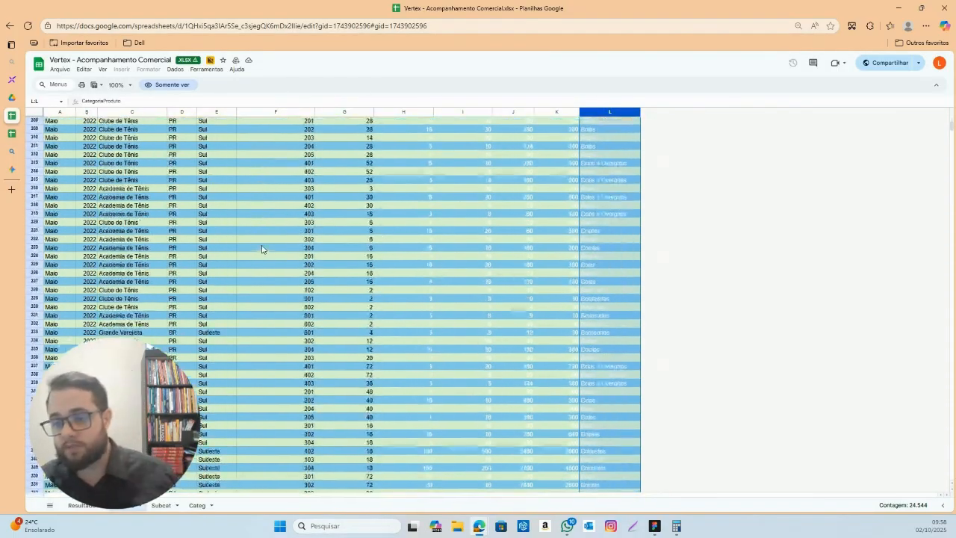
scroll(262, 248, "down", 20)
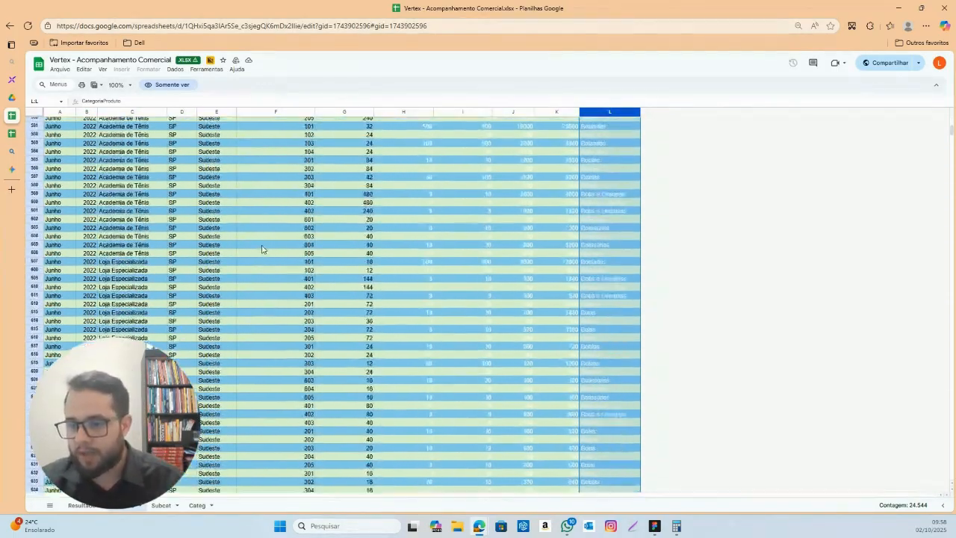
scroll(261, 249, "down", 11)
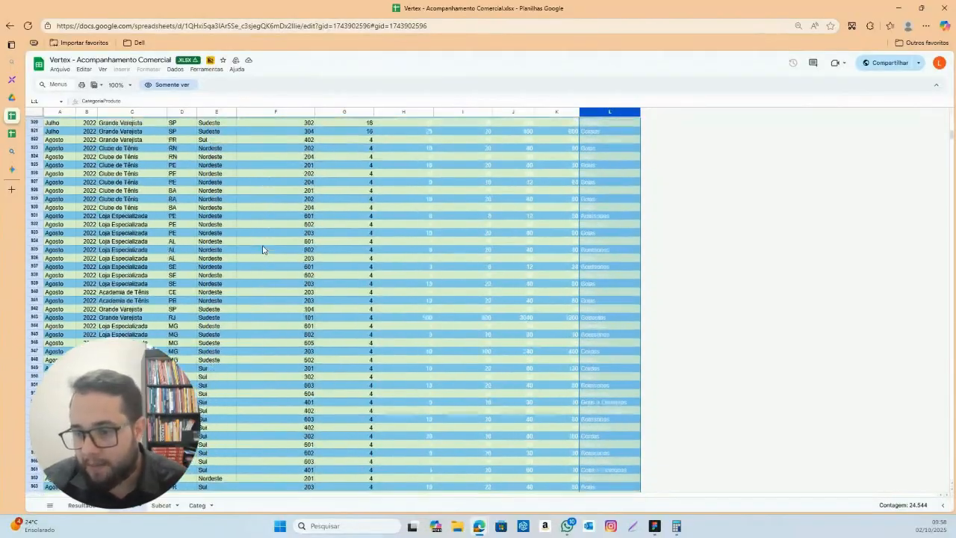
scroll(264, 248, "down", 20)
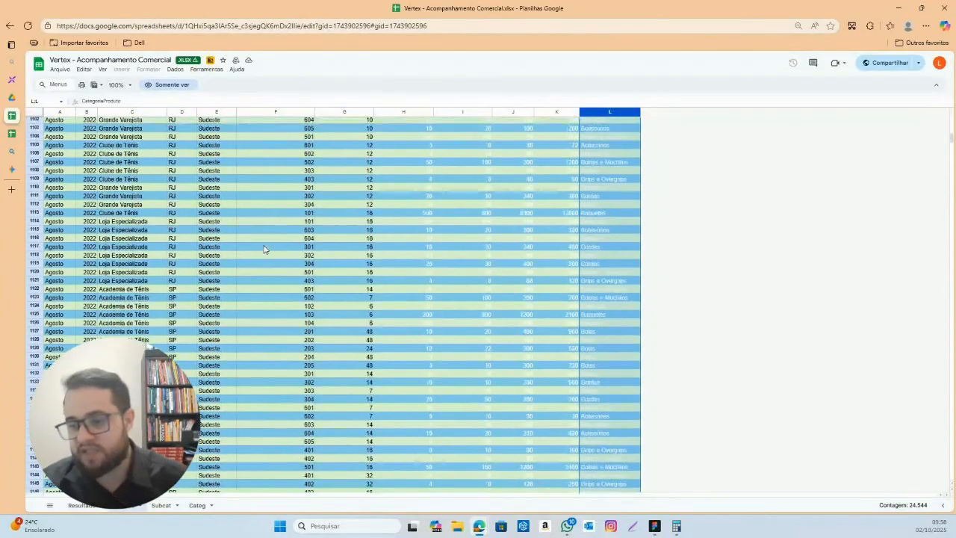
scroll(273, 236, "down", 20)
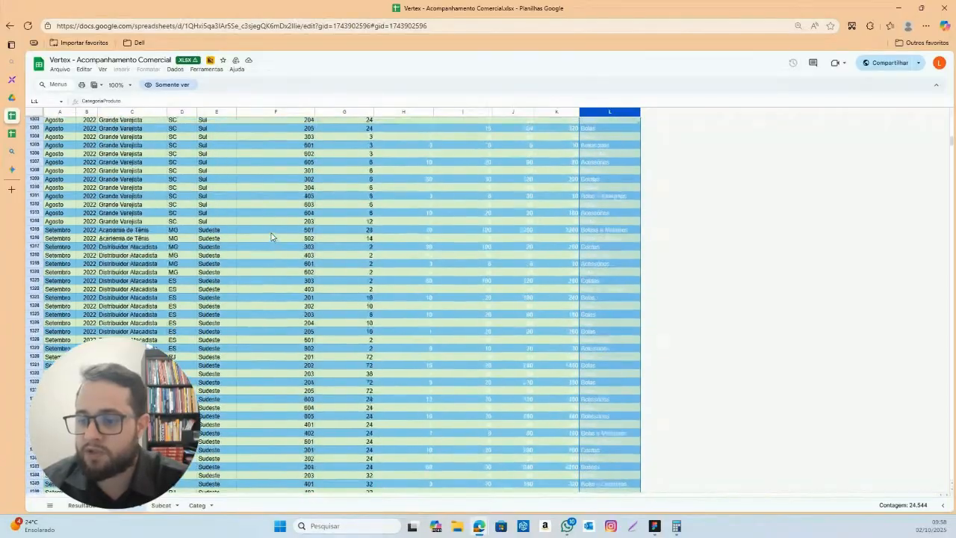
scroll(276, 234, "down", 12)
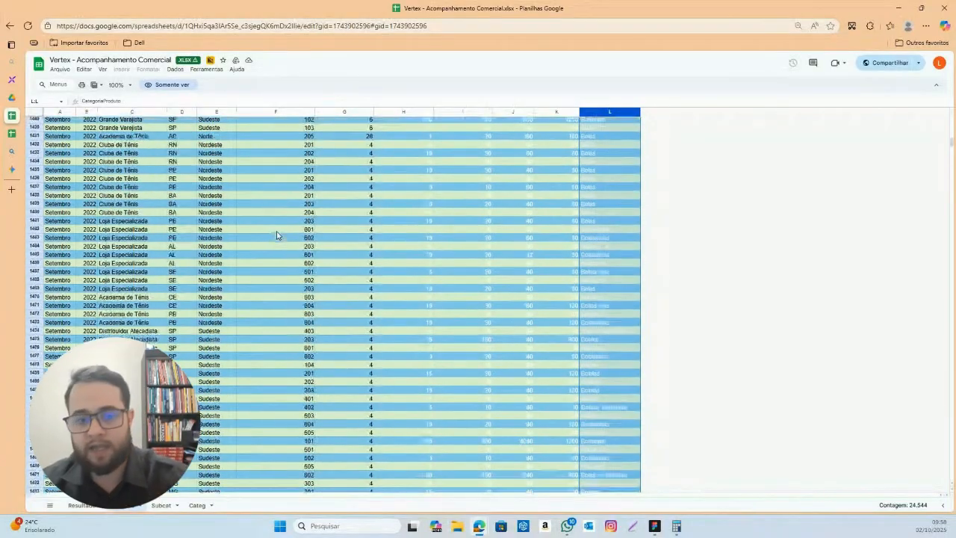
scroll(277, 234, "down", 15)
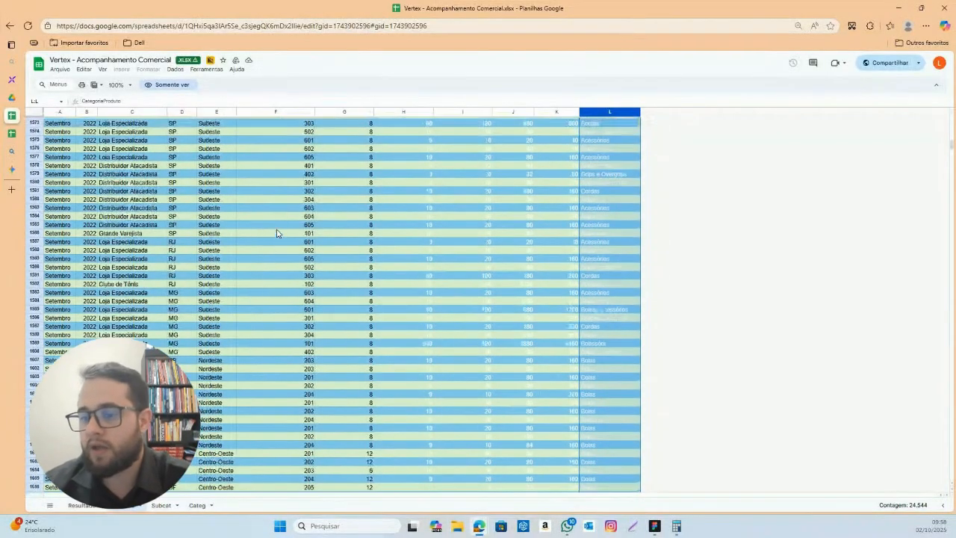
scroll(242, 281, "down", 3)
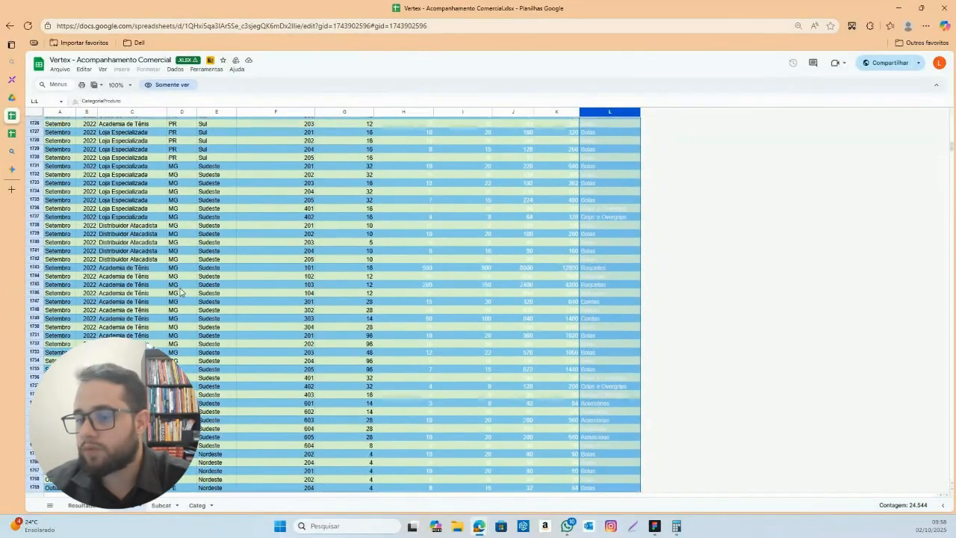
scroll(352, 282, "down", 20)
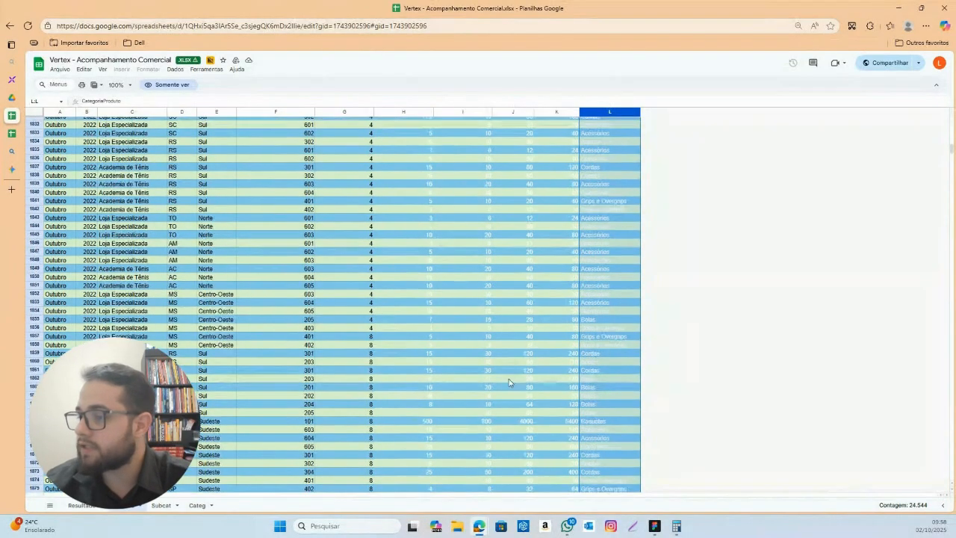
scroll(353, 282, "down", 20)
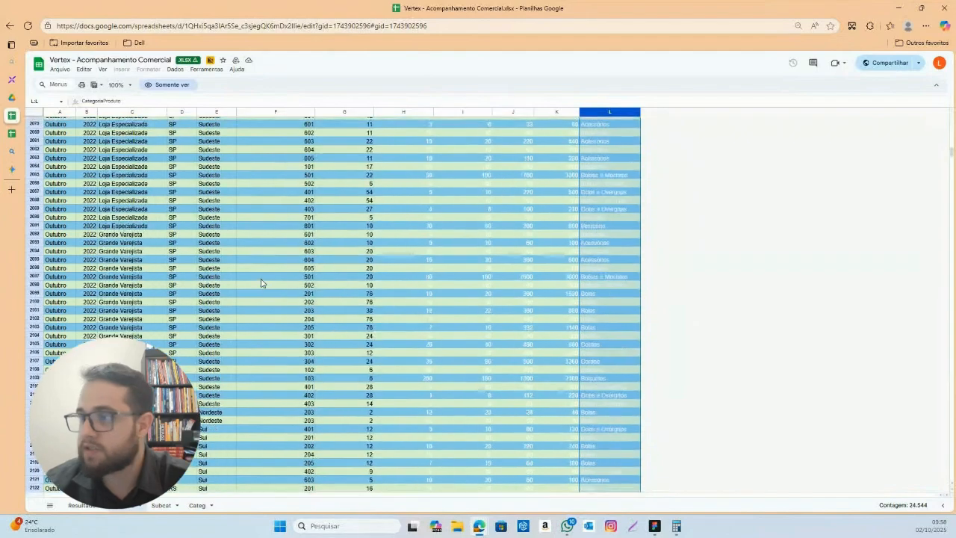
scroll(261, 282, "up", 1)
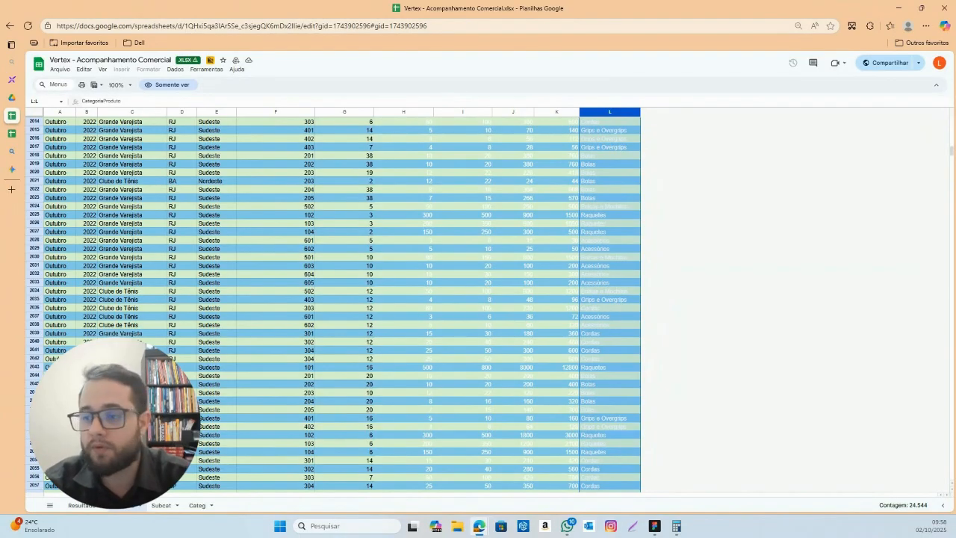
- Look back through the earlier months of sales rows and return to the header row of the sheet
scroll(529, 340, "up", 12)
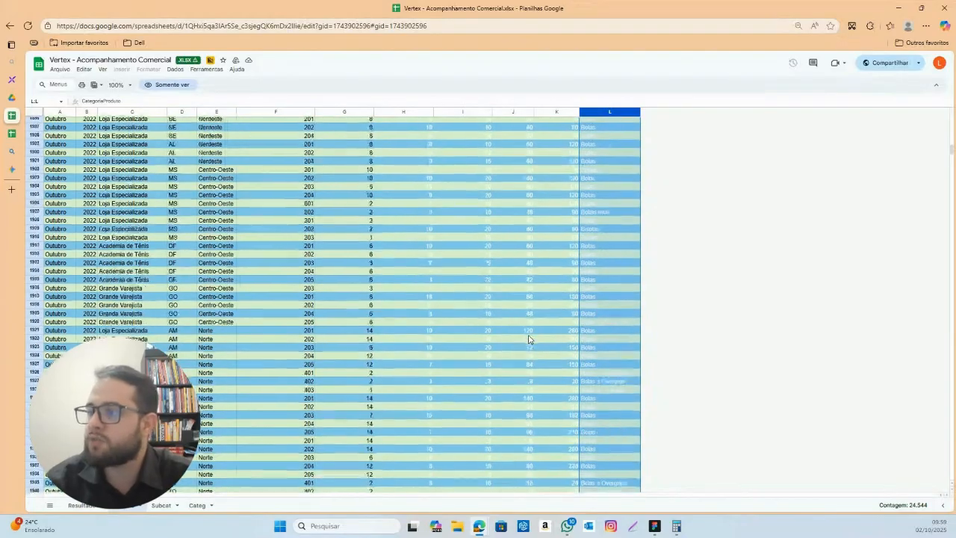
scroll(529, 340, "up", 8)
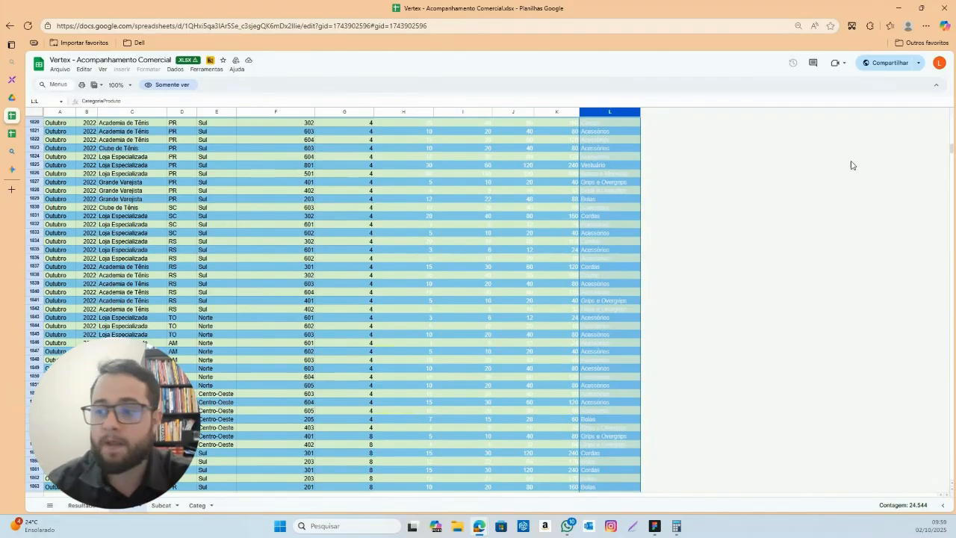
scroll(261, 190, "up", 15)
scroll(261, 190, "up", 20)
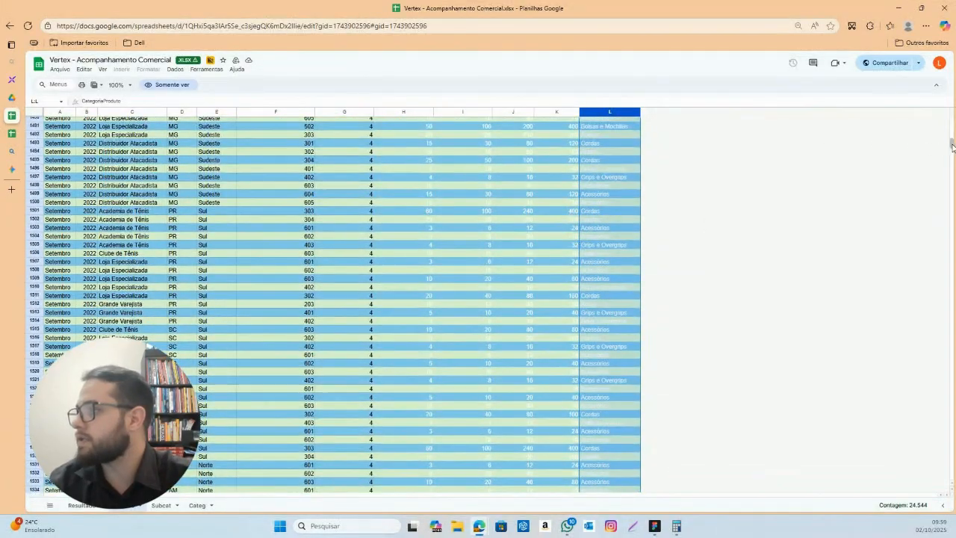
left_click_drag(949, 148, 949, 121)
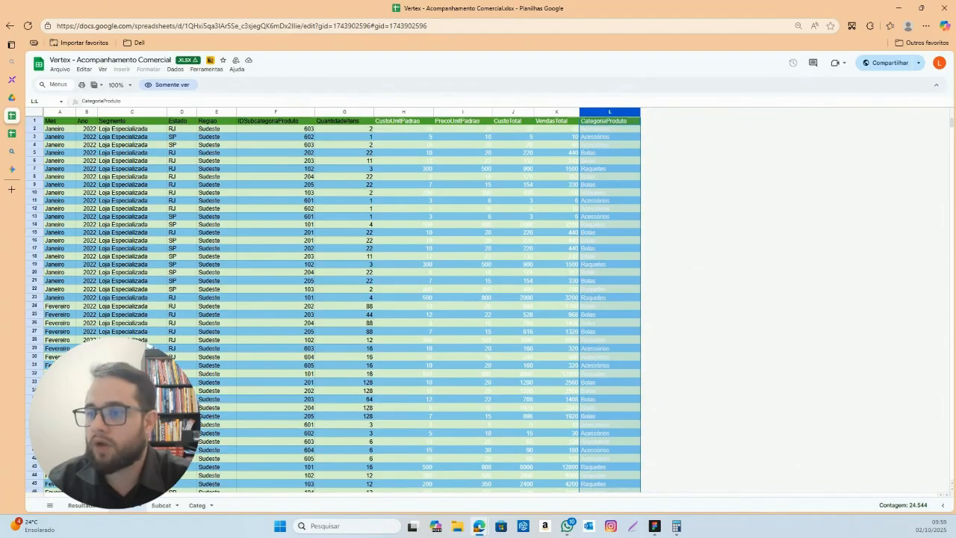
- Compare the Subcat and Categ sheets, and open the results sheet with the Acompanhamento Comercial report
left_click(161, 506)
left_click(196, 506)
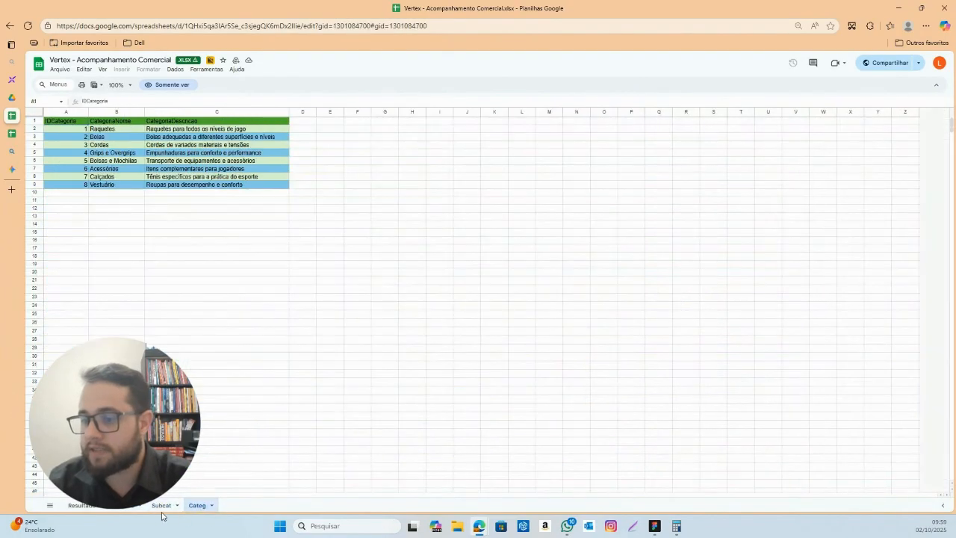
left_click(159, 509)
left_click(197, 507)
left_click(161, 508)
left_click(196, 507)
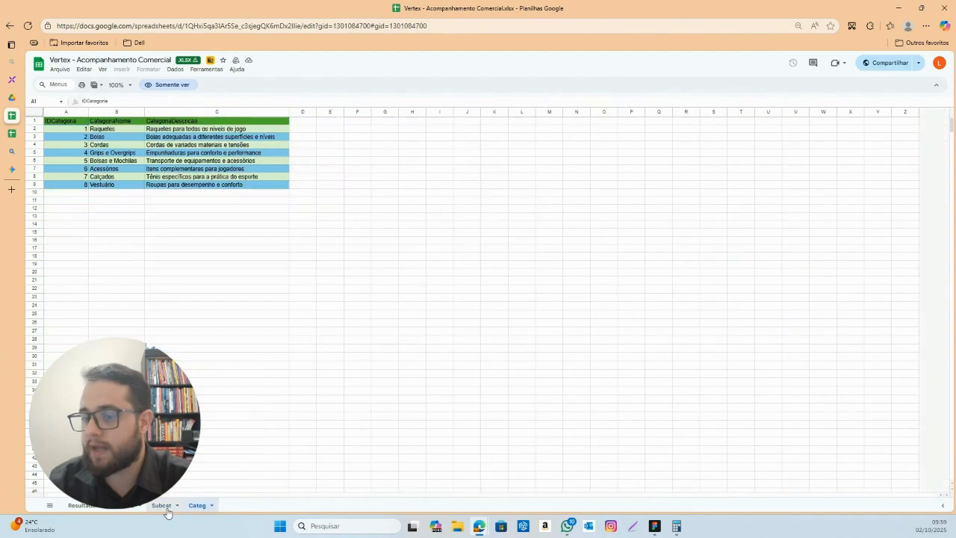
left_click(167, 508)
left_click(197, 508)
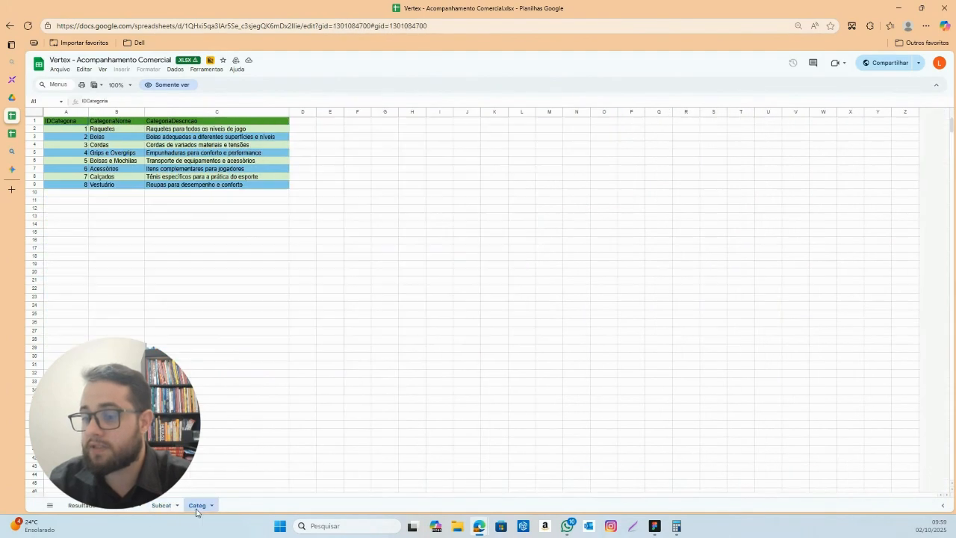
left_click(165, 508)
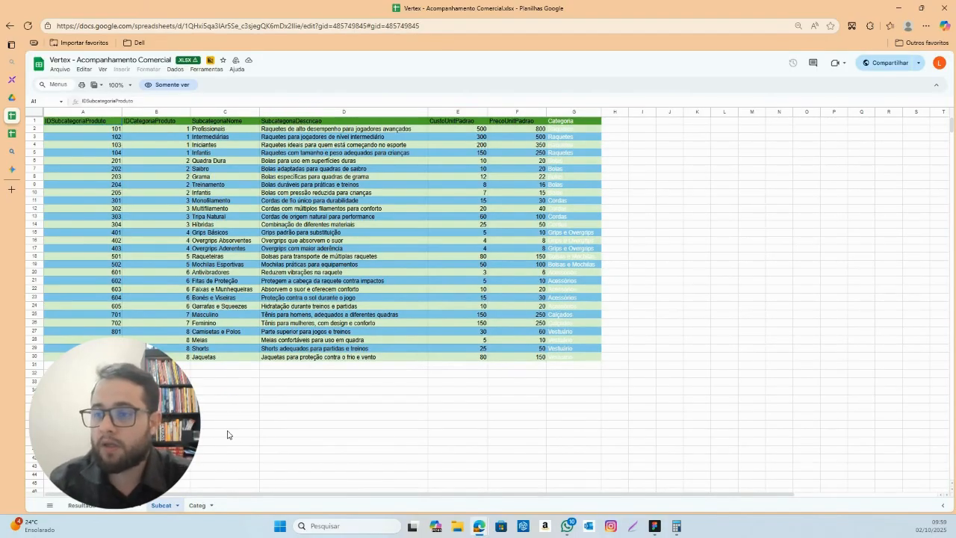
left_click(80, 506)
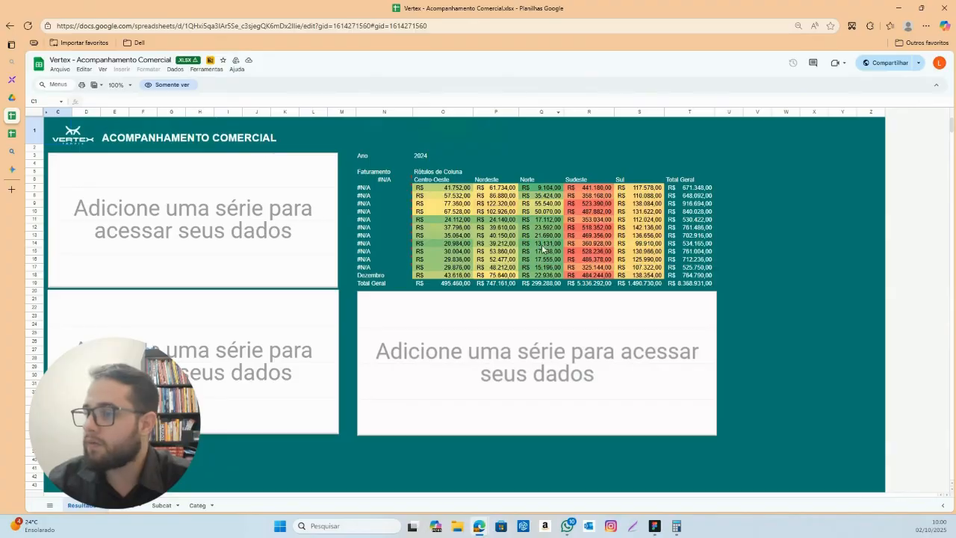
- Check the sales rows in the Acompanhamento Comercial workbook, and look over the Vendas sheet of the Base Dados - Missão Zero workbook
left_click(126, 508)
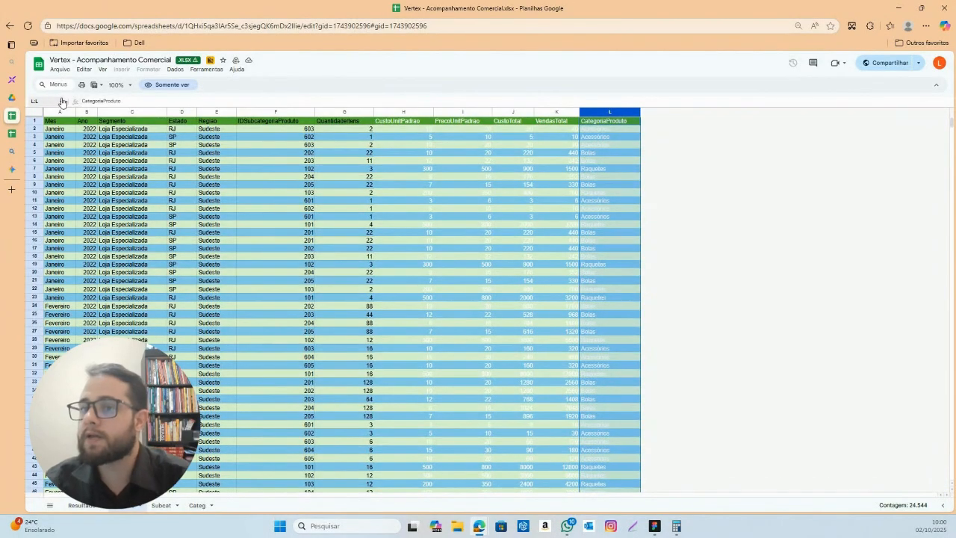
mouse_move(11, 104)
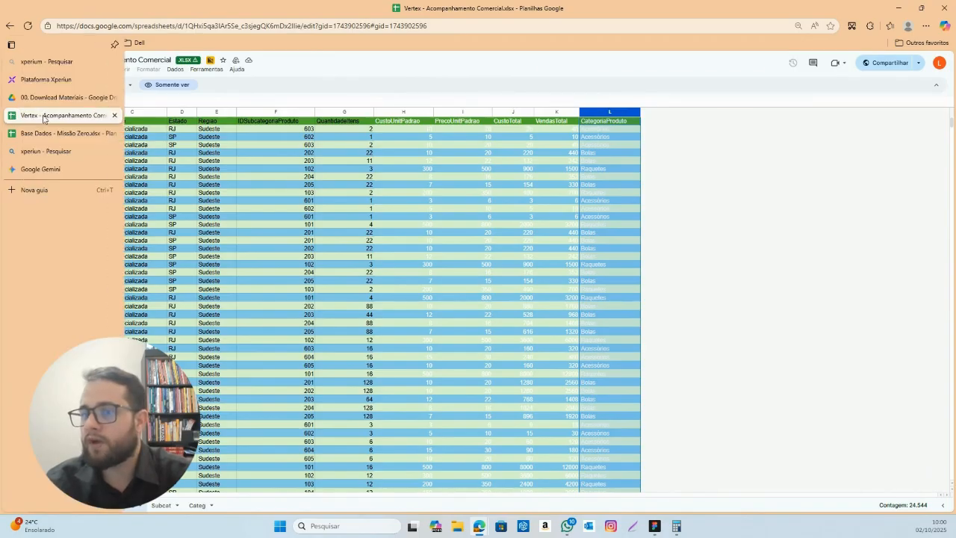
left_click(30, 135)
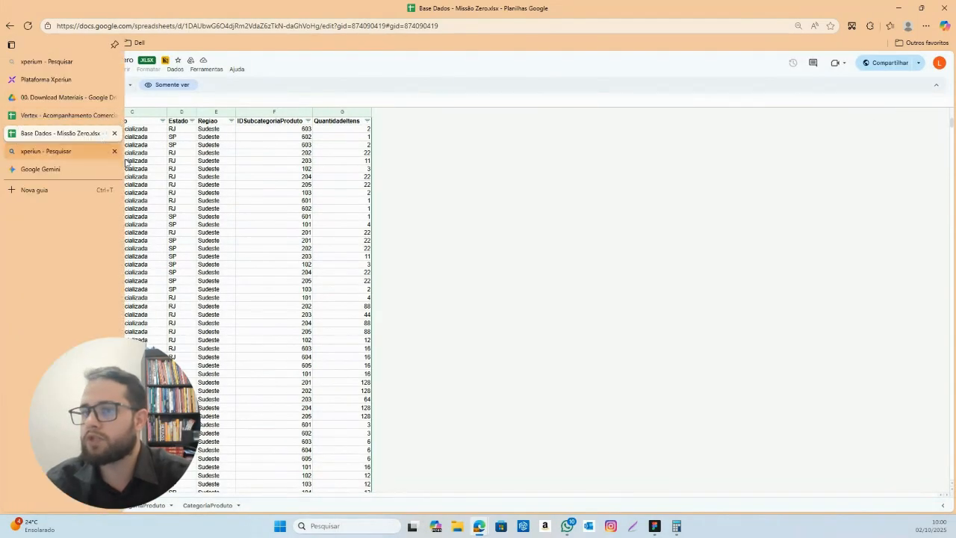
scroll(396, 319, "down", 13)
scroll(144, 263, "up", 8)
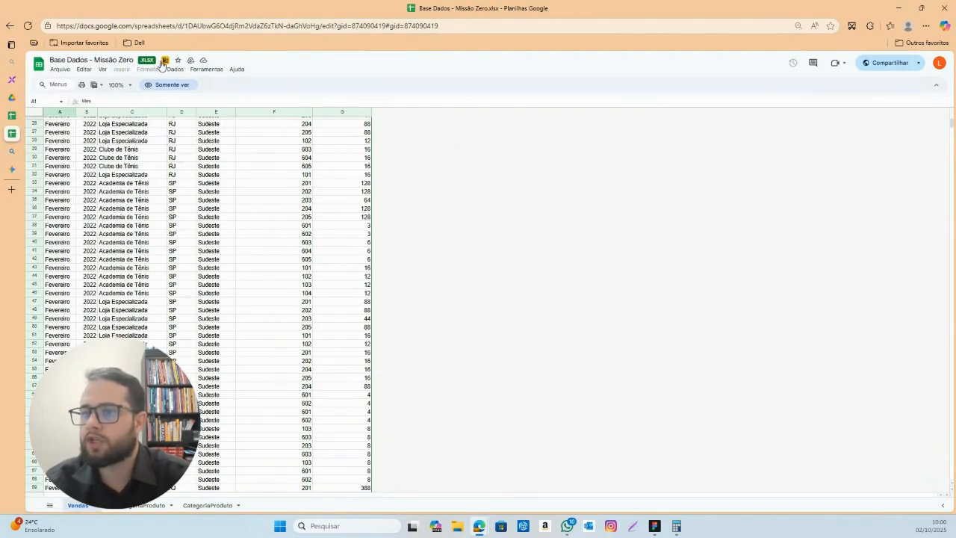
left_click(918, 66)
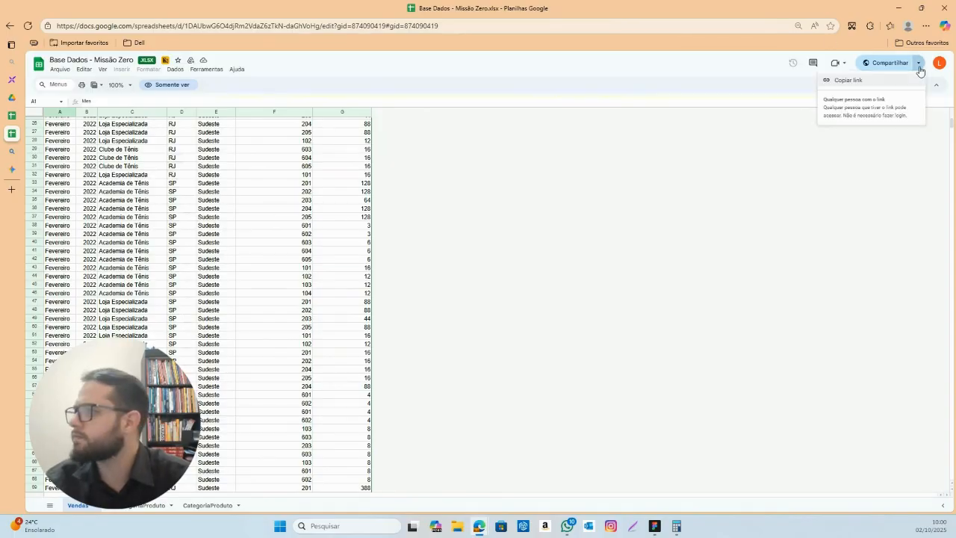
left_click(919, 69)
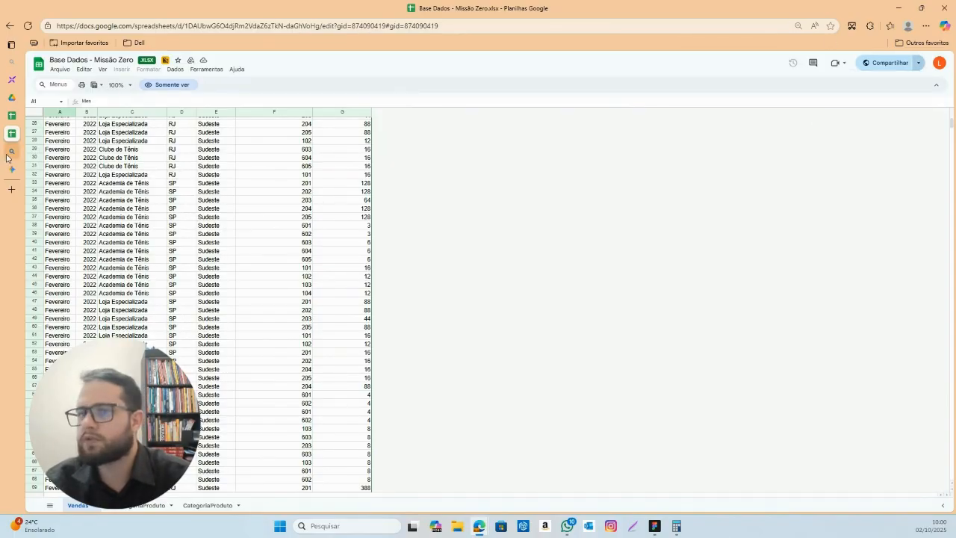
- Go back to the challenge materials in Google Drive and download Base Dados - Missão Zero.xlsx from the Base de Dados folder
left_click(14, 103)
double_click(203, 221)
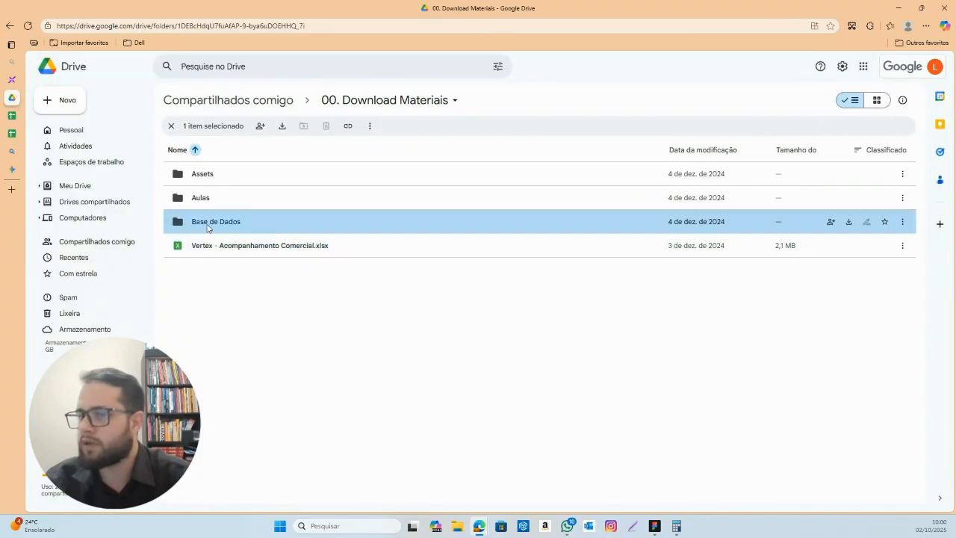
left_click(902, 173)
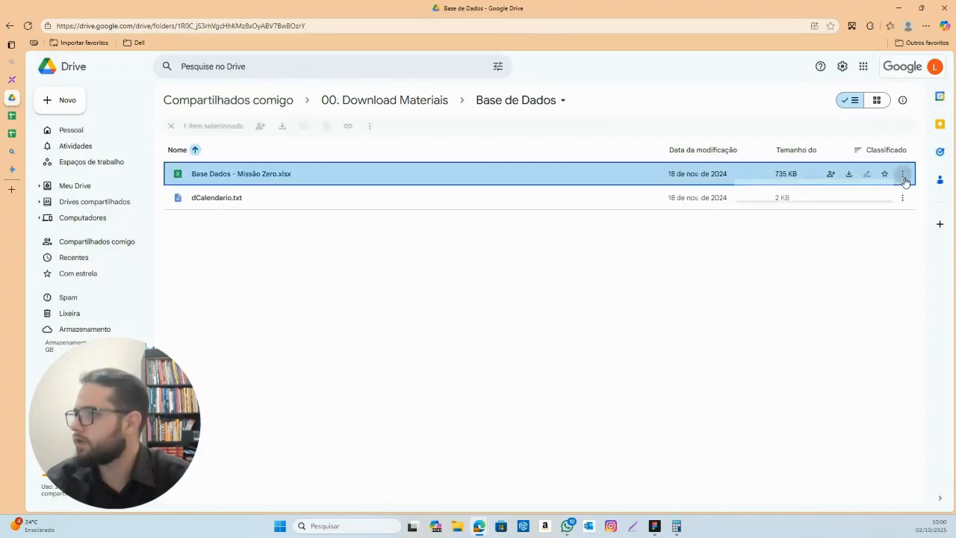
left_click(824, 215)
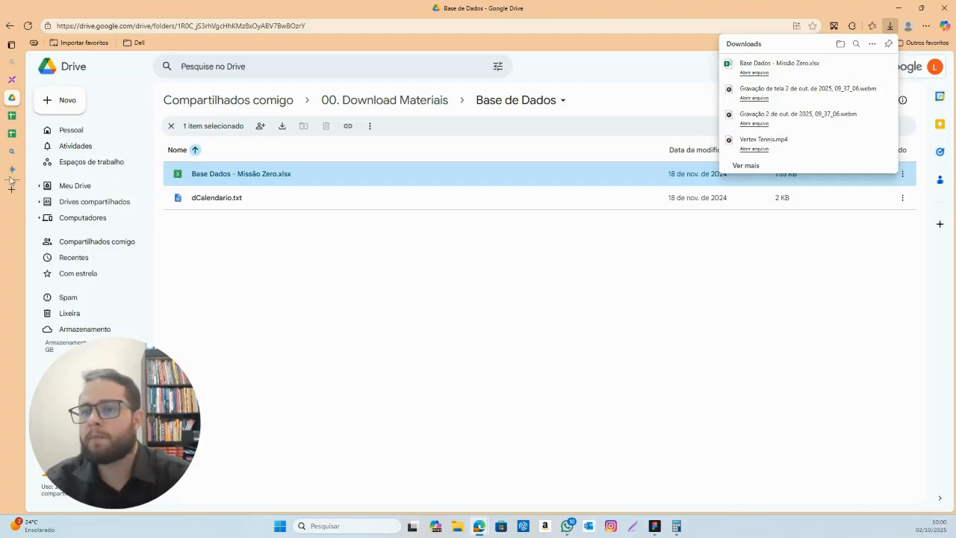
- Switch to the Vertex Tennis dashboard conversation in Gemini and attach the downloaded Base Dados - Missão Zero.xlsx file to a new prompt
mouse_move(16, 173)
left_click(52, 169)
scroll(519, 214, "down", 12)
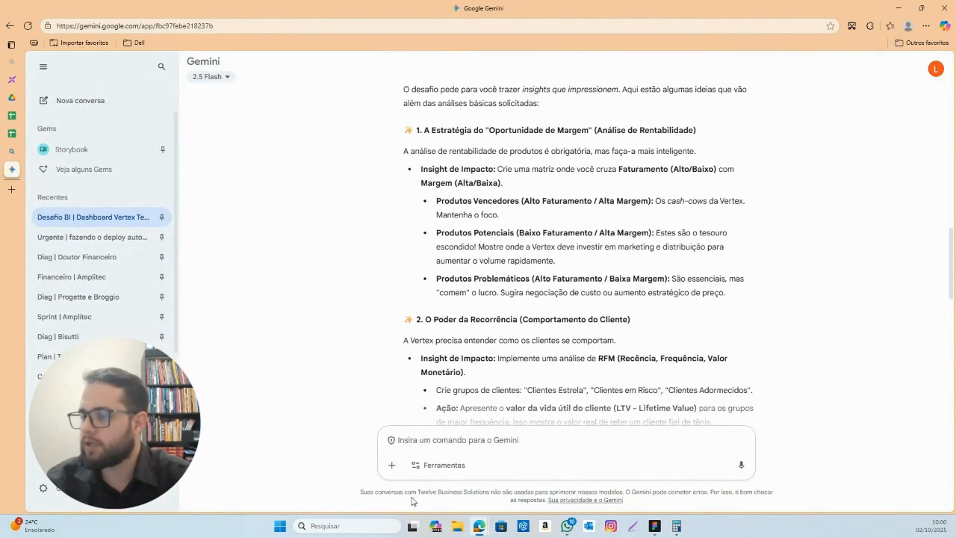
left_click(392, 464)
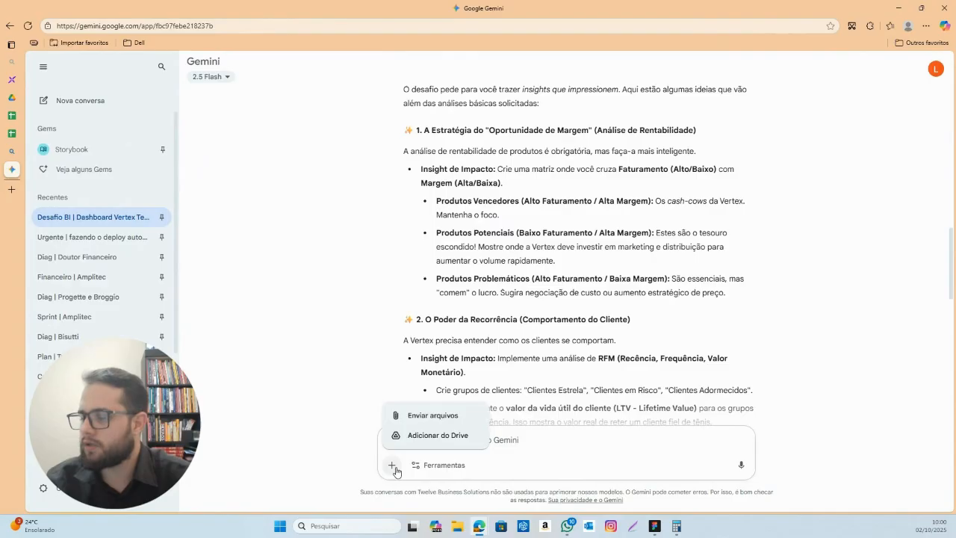
left_click(434, 415)
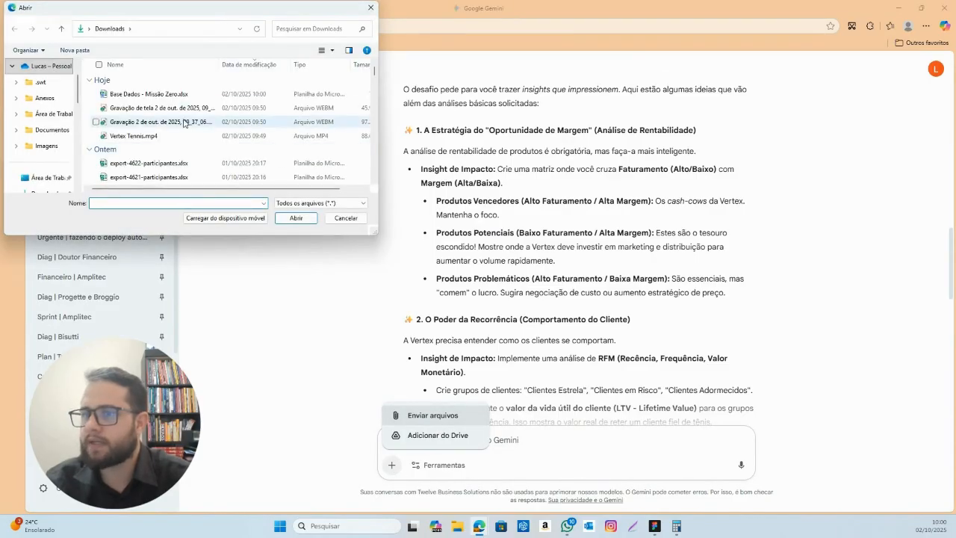
left_click(149, 95)
left_click(296, 219)
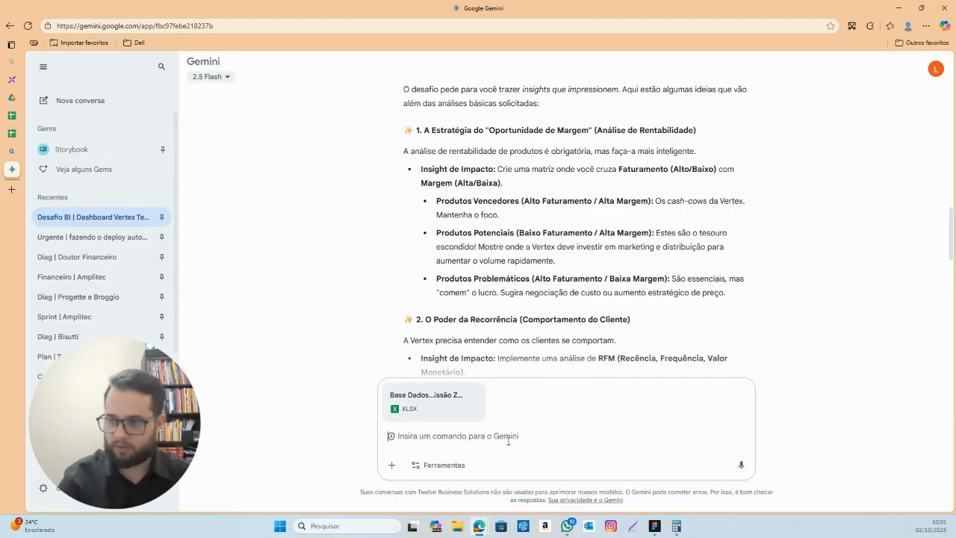
- Write the prompt "Faça uma analise dessa base de dados para o desafio proposto" without sending it
type("Faça uma a")
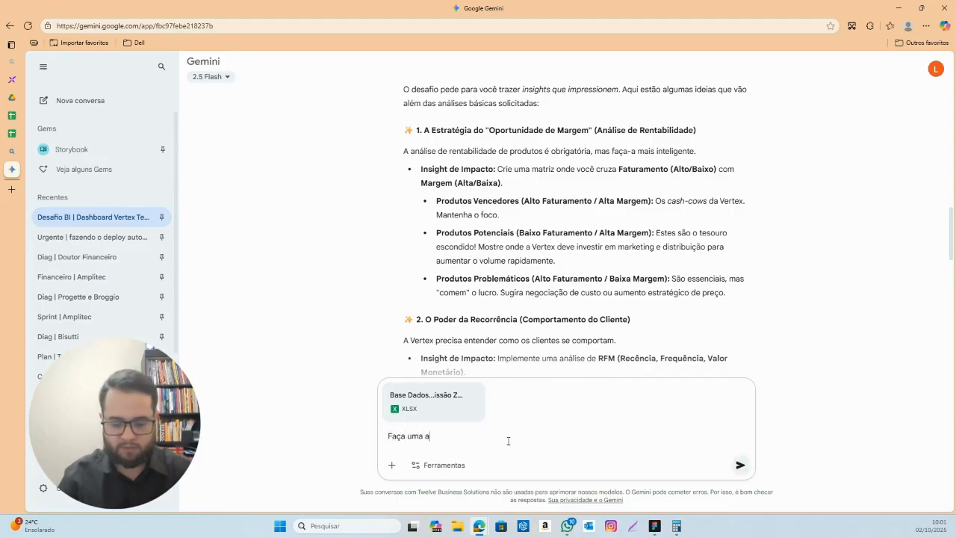
type("nalise dess")
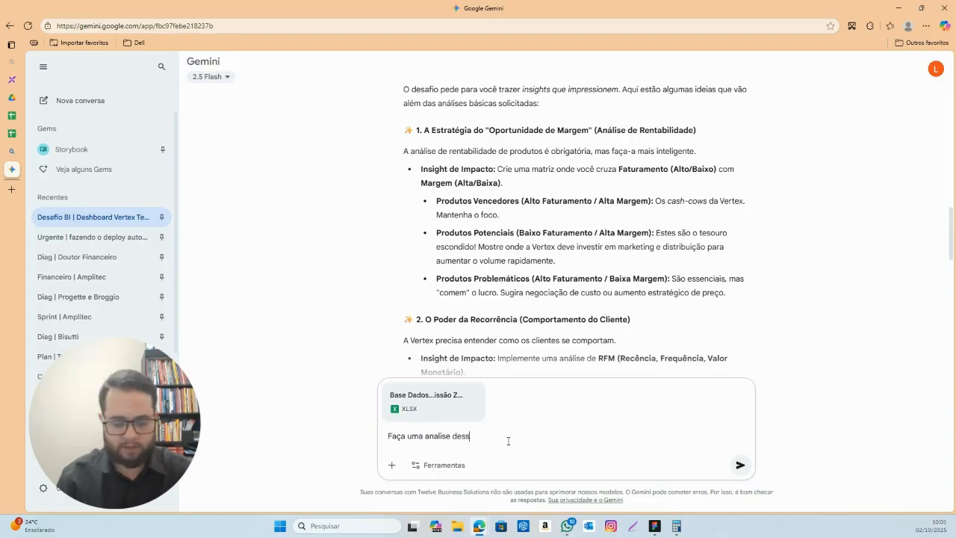
type("a base de dados pa")
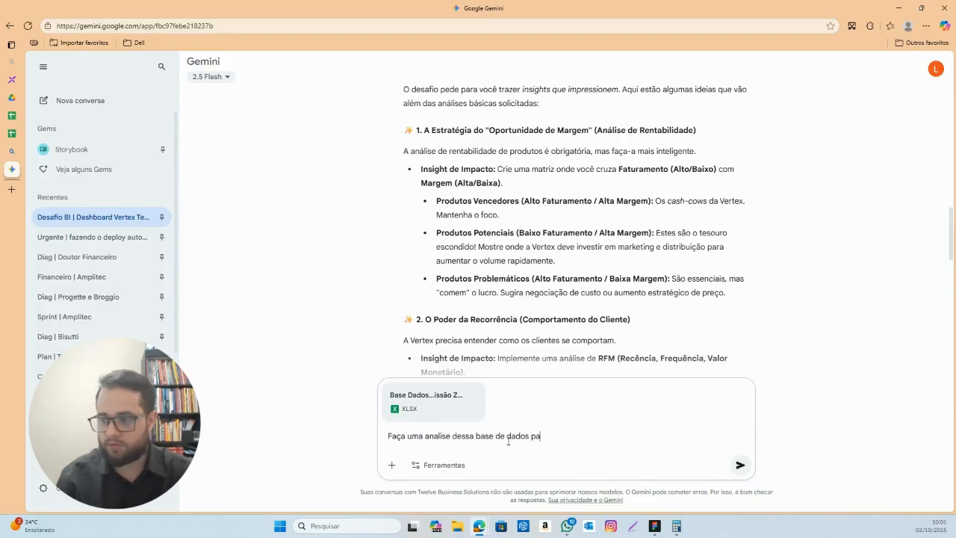
type("ra o desafi")
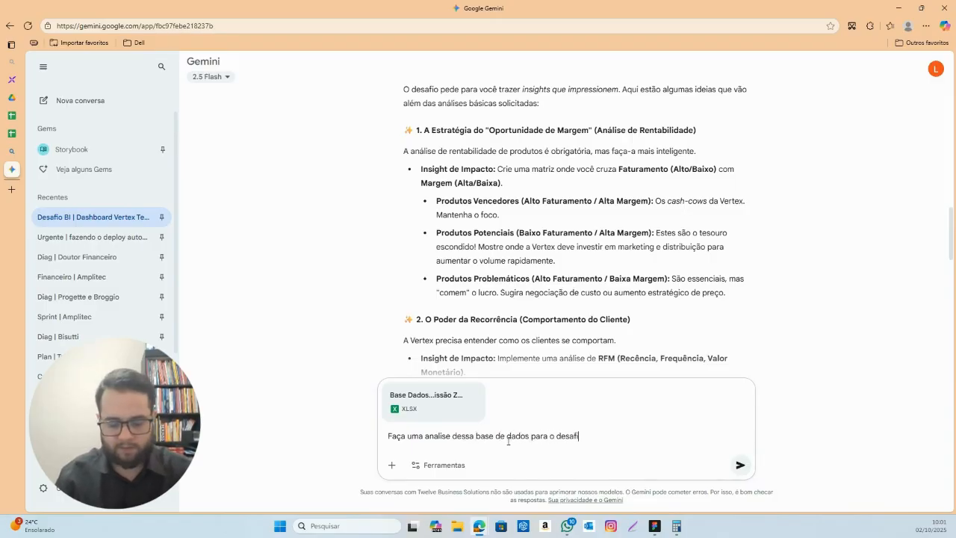
type("o proposto")
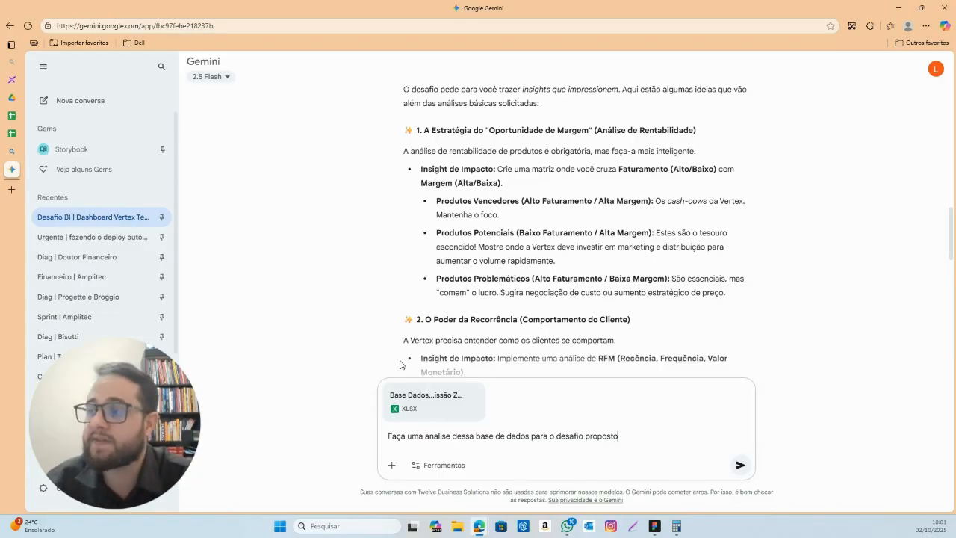
- Go back to the start of the conversation and highlight the first prompt asking Gemini to act as an assistant for the challenge
scroll(506, 145, "up", 10)
scroll(478, 187, "up", 1)
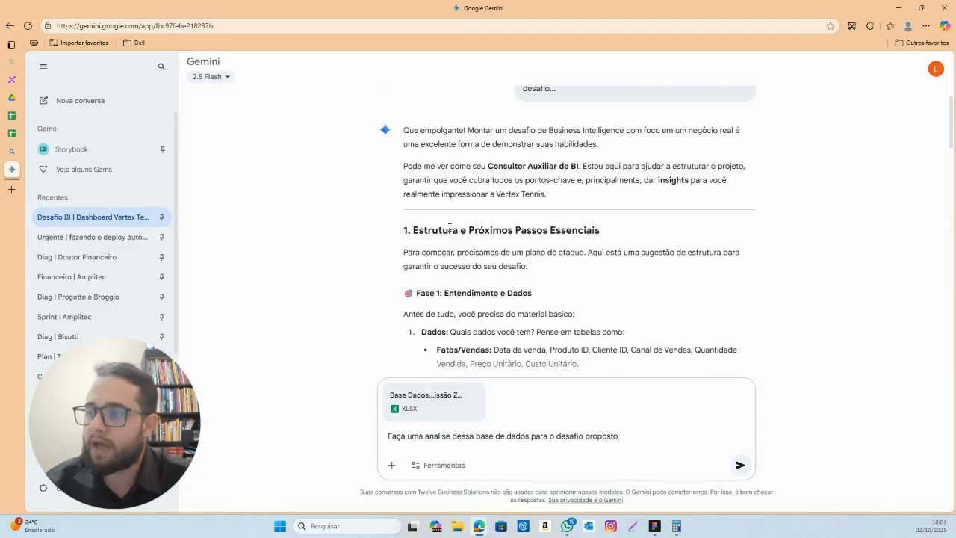
scroll(522, 217, "up", 1)
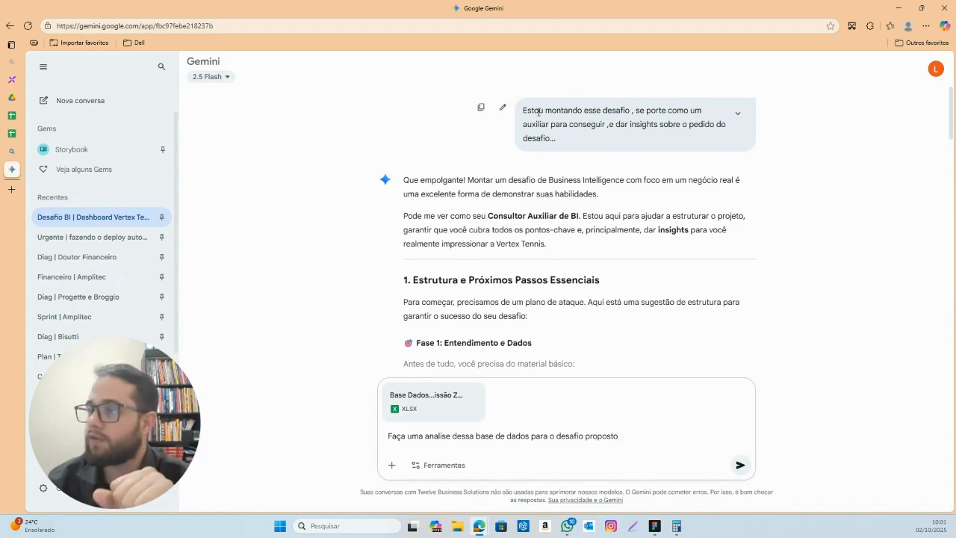
left_click_drag(537, 111, 568, 140)
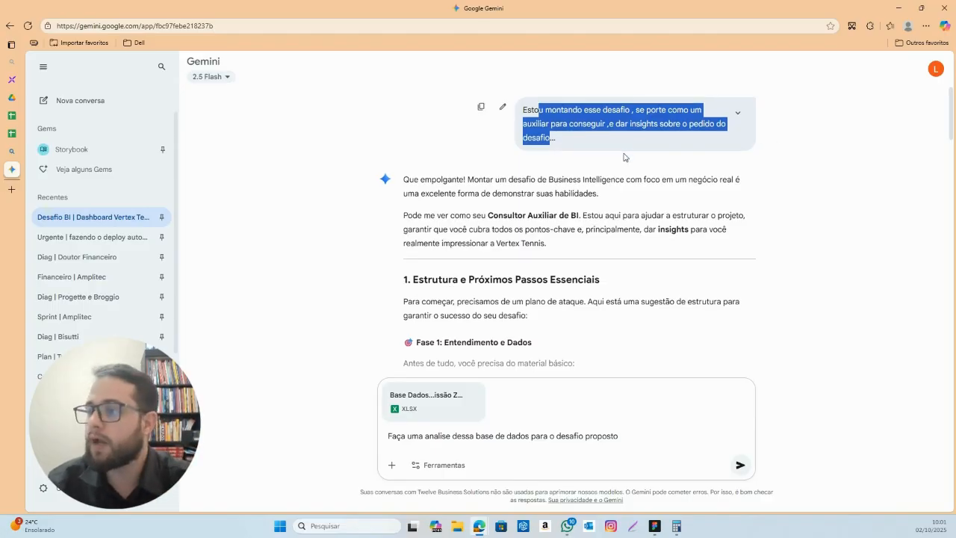
scroll(628, 156, "down", 2)
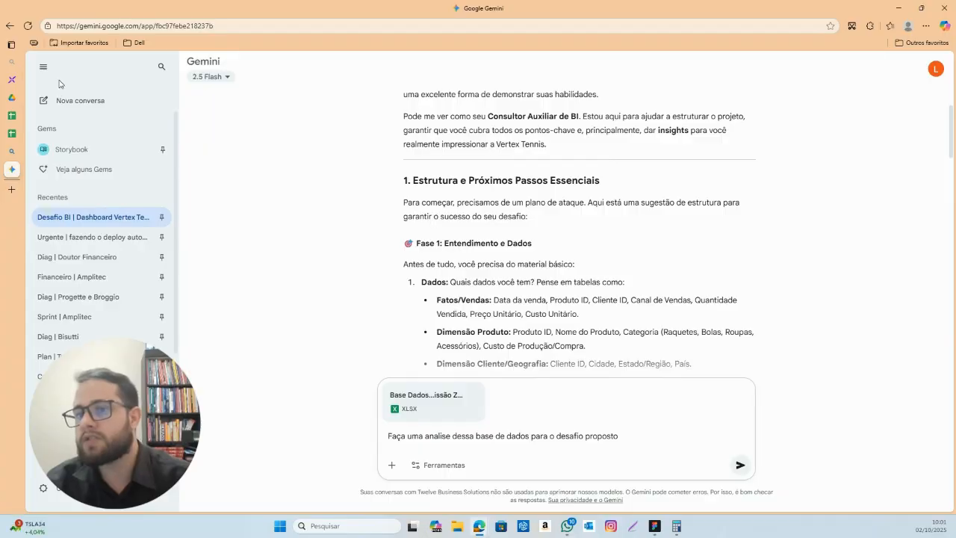
- Review the Contexto and Desafio text on the Xperiun challenge page, and return to Gemini's suggested project structure
left_click(11, 79)
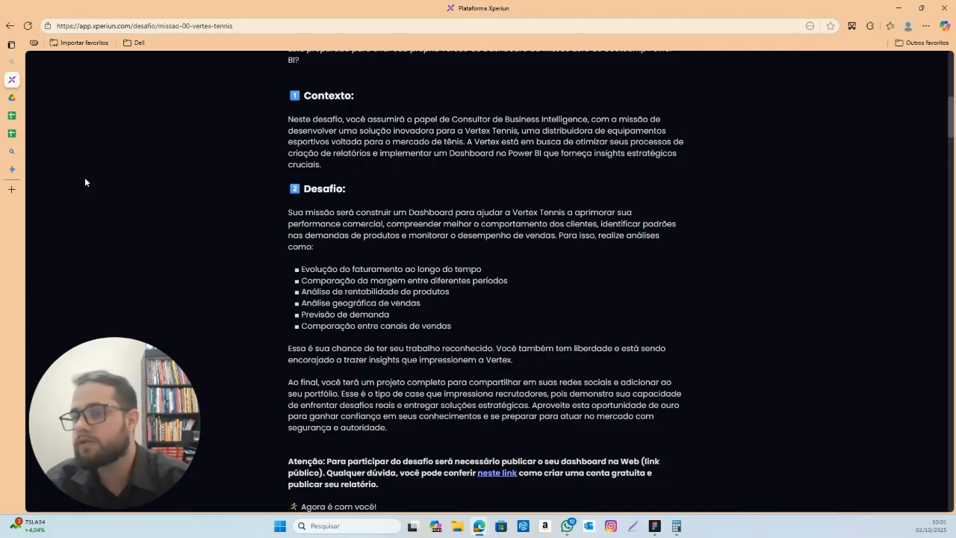
mouse_move(7, 176)
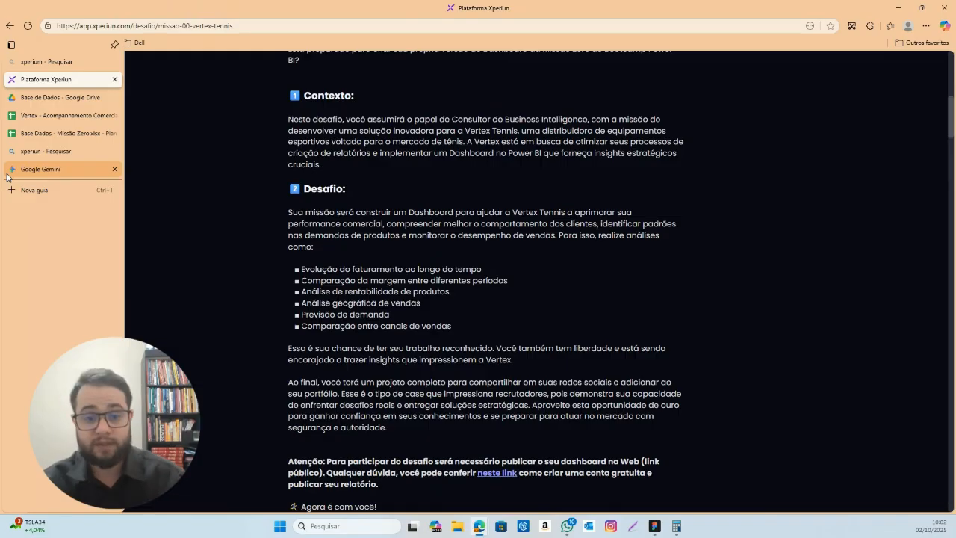
left_click(10, 171)
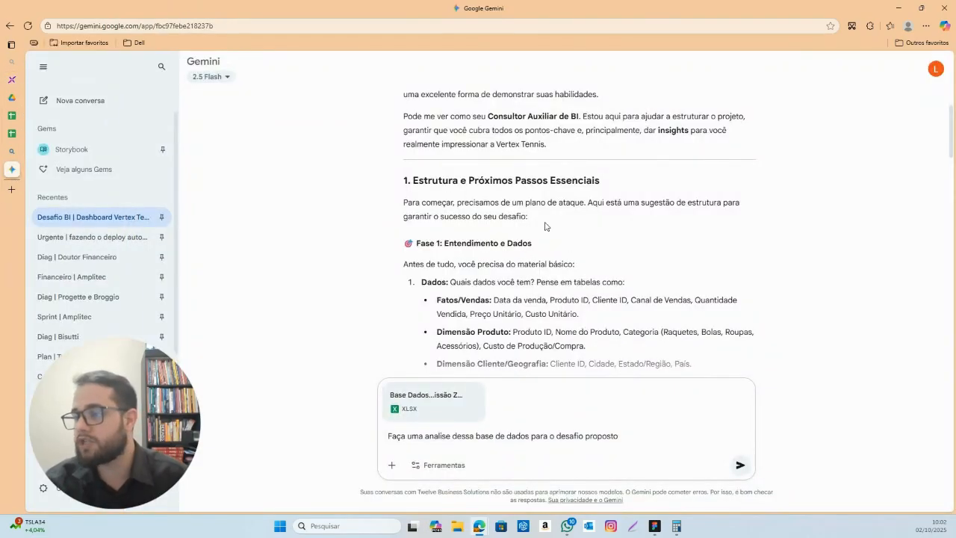
scroll(544, 224, "down", 2)
scroll(490, 213, "up", 2)
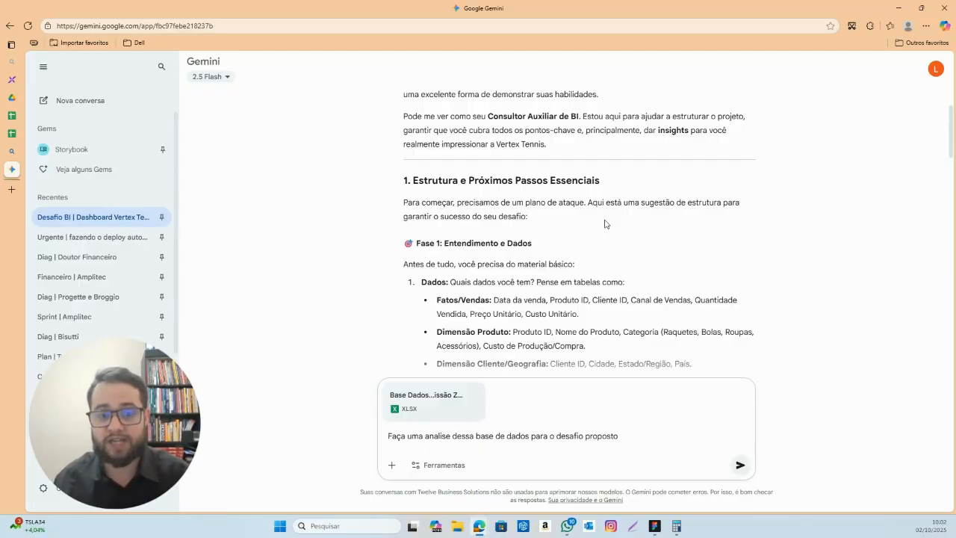
- Send the prompt with the attached database to Gemini and read the opening paragraphs of its answer
left_click(739, 464)
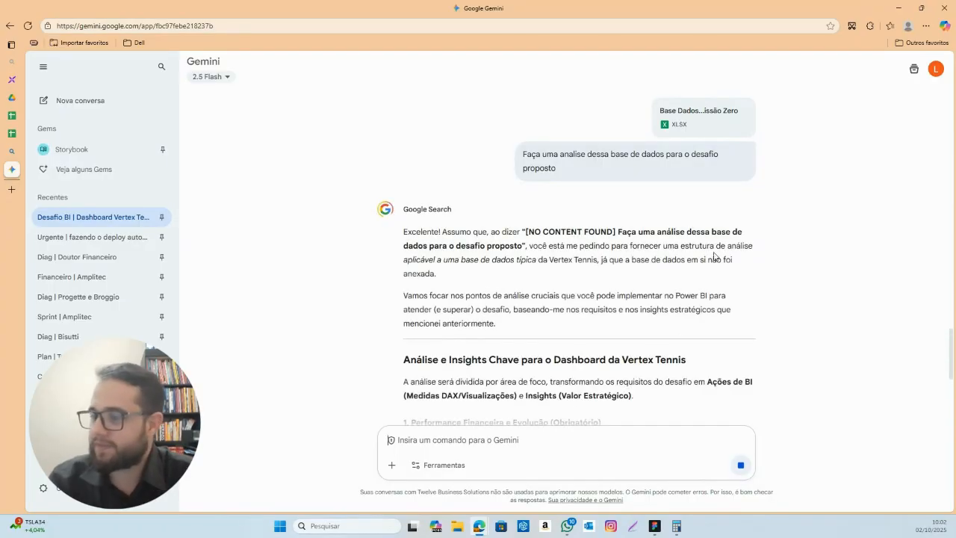
scroll(616, 142, "down", 3)
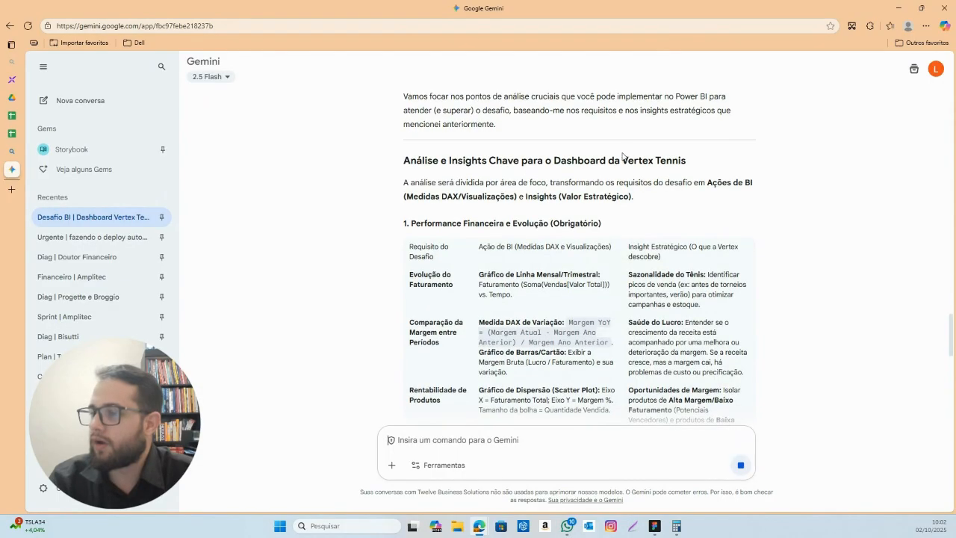
scroll(622, 156, "up", 2)
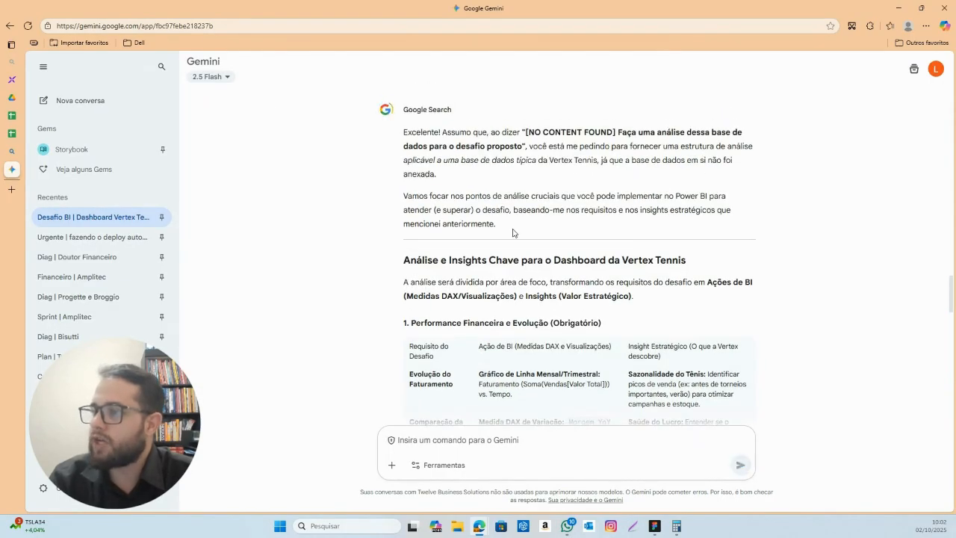
left_click_drag(462, 135, 827, 221)
left_click(837, 224)
scroll(836, 224, "down", 5)
scroll(829, 222, "up", 3)
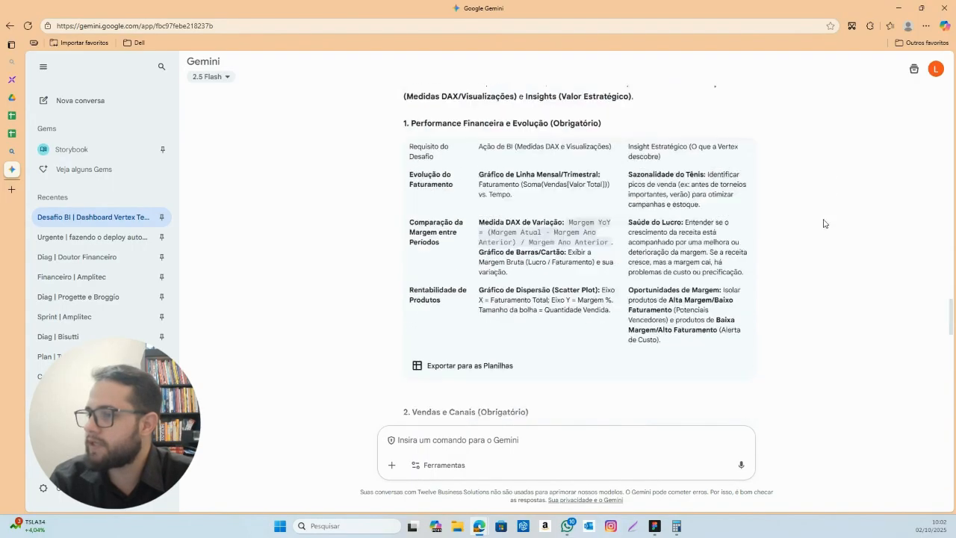
- Highlight the Performance Financeira e Evolução heading and examine the recommended analyses through the sales channel and predictive insight tables
left_click_drag(410, 172, 637, 175)
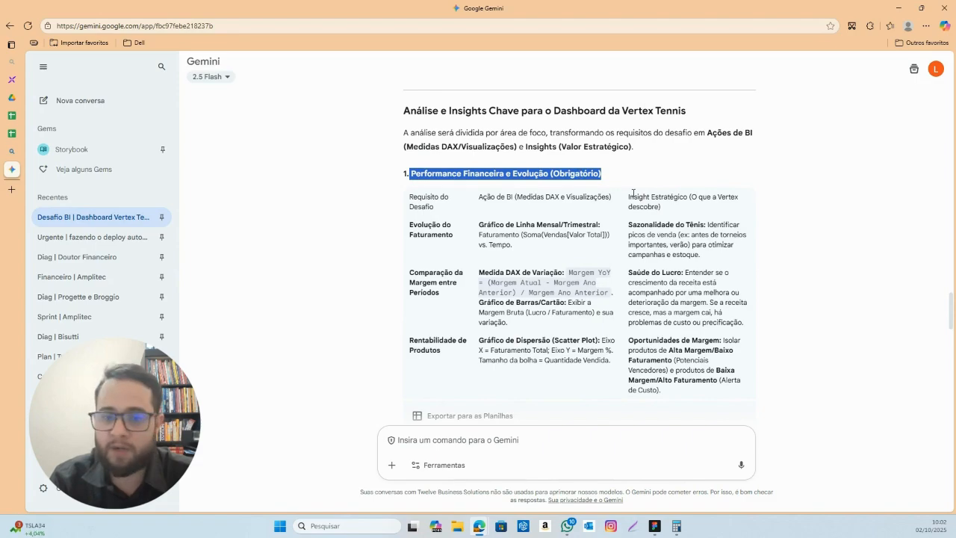
scroll(523, 190, "down", 2)
scroll(478, 136, "up", 1)
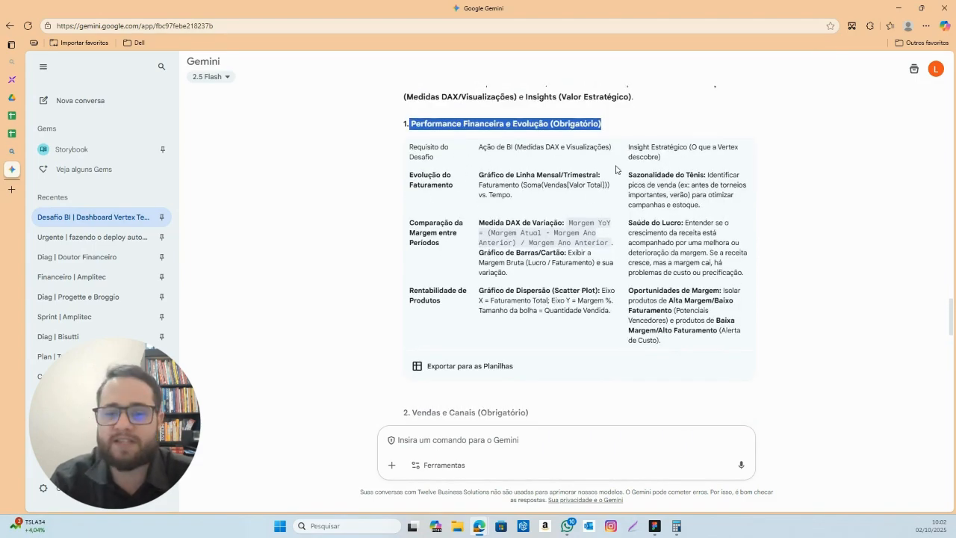
scroll(604, 161, "down", 5)
scroll(599, 162, "down", 3)
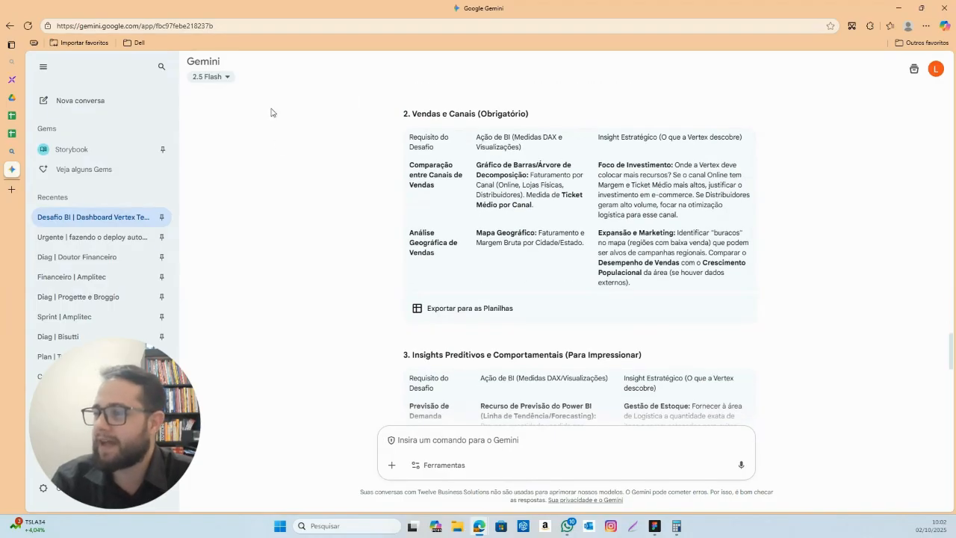
scroll(616, 180, "down", 3)
scroll(617, 180, "down", 2)
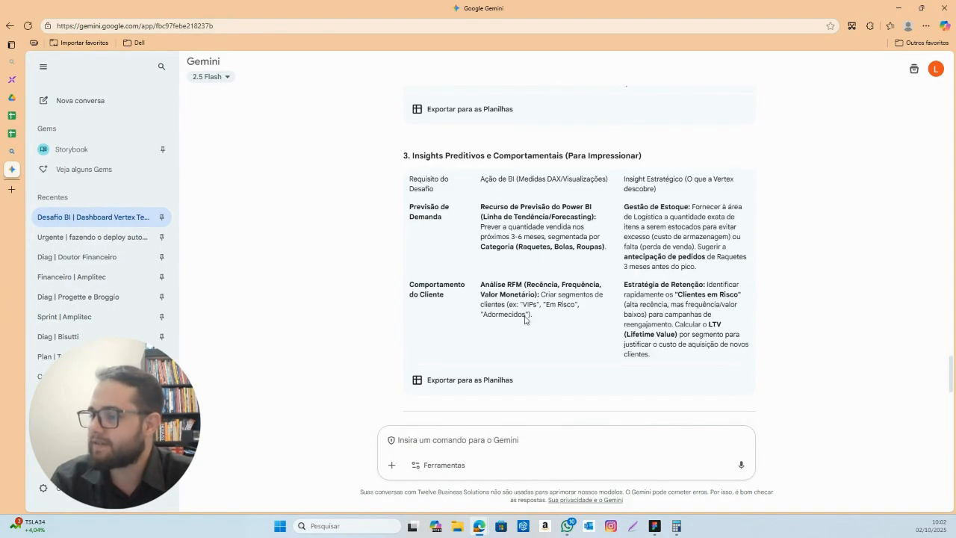
- Examine the Sugestão de Modelo de Dados no Power BI section and highlight its Star Schema recommendation
scroll(603, 165, "down", 3)
scroll(603, 165, "down", 4)
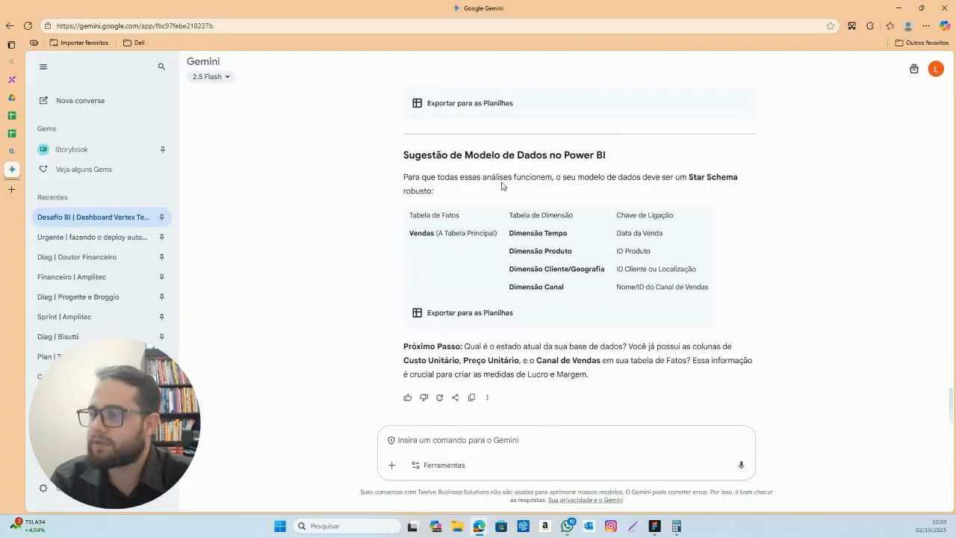
left_click_drag(405, 160, 622, 160)
left_click_drag(413, 175, 507, 205)
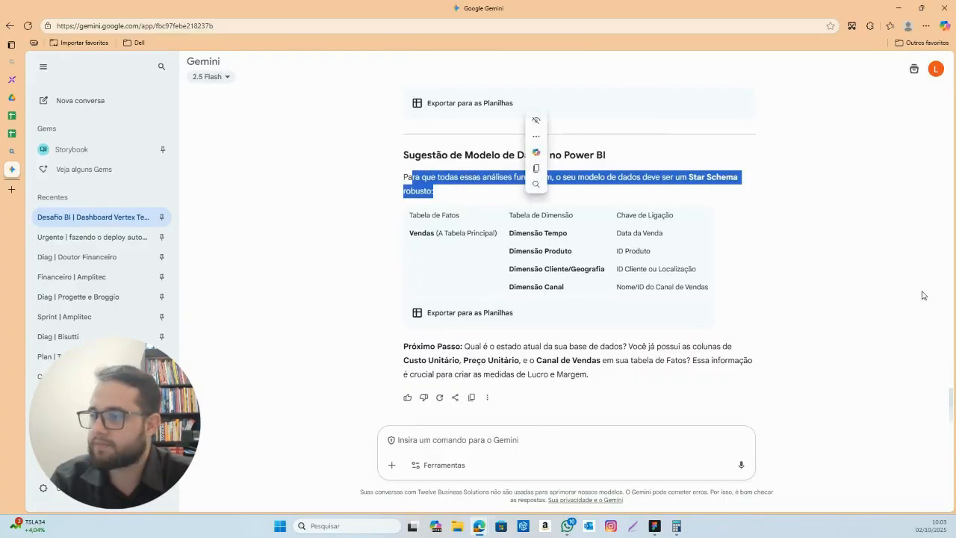
left_click(768, 252)
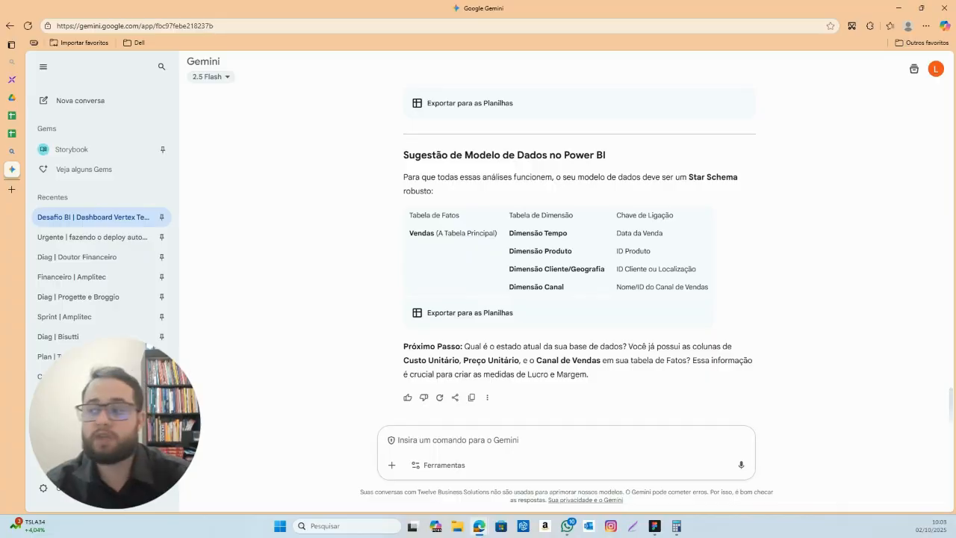
- Look back through the suggested analysis tables up to the Análise e Insights Chave heading
scroll(749, 337, "up", 5)
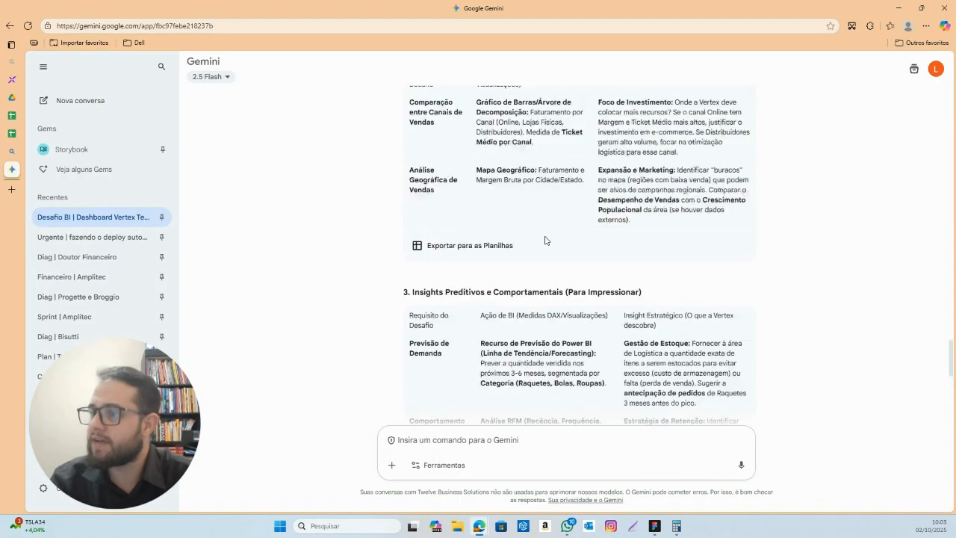
scroll(545, 240, "up", 4)
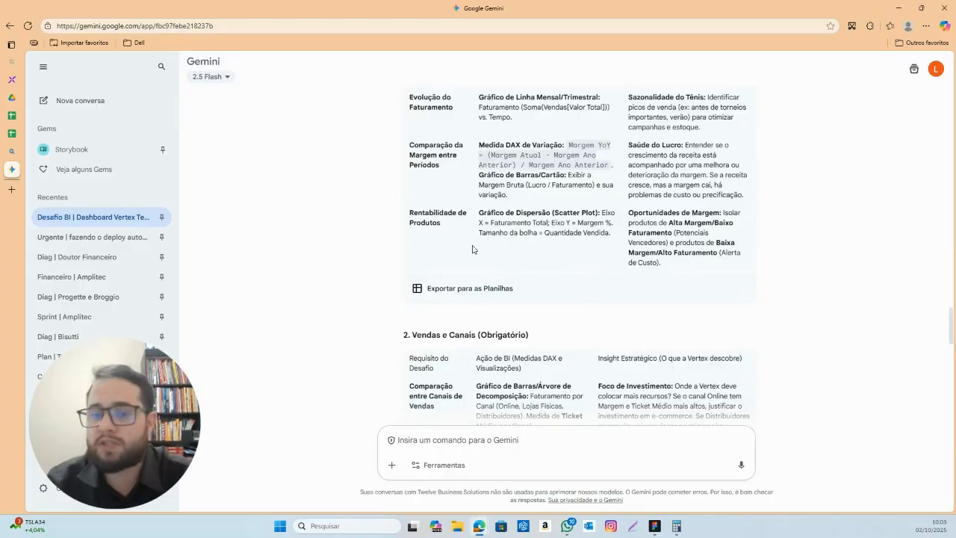
scroll(587, 253, "up", 3)
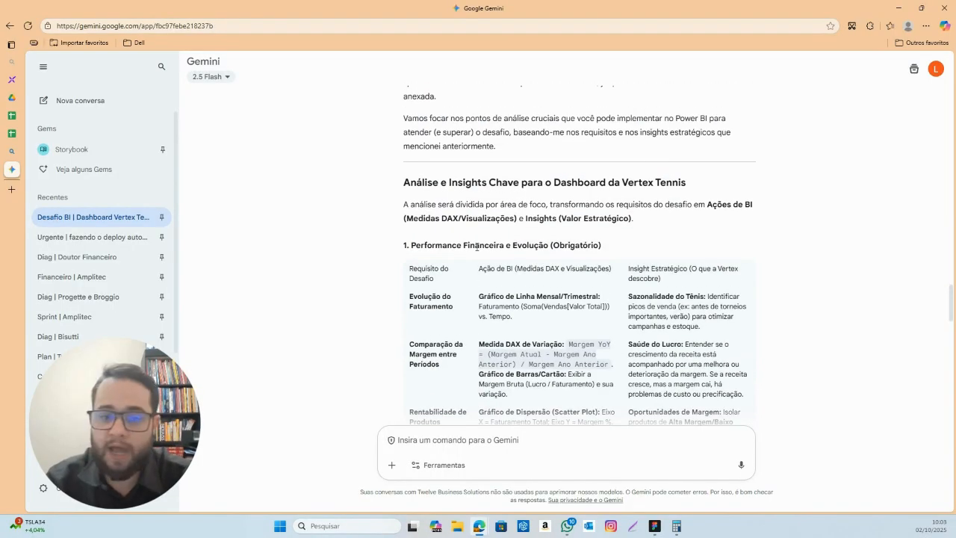